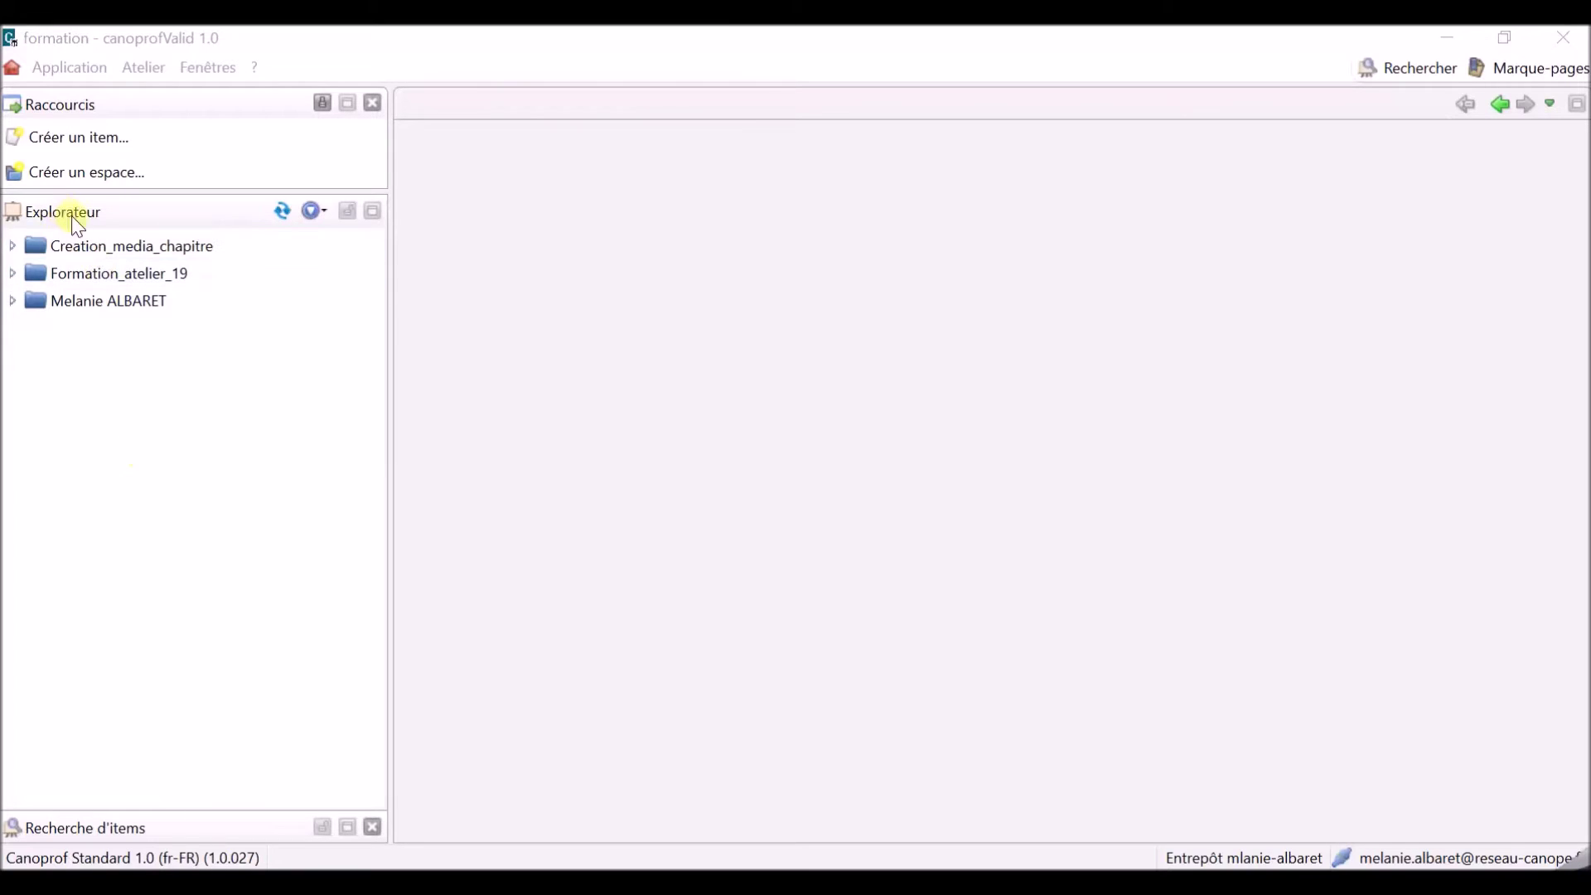
# Create an "Activité : média chapitré" item named video1 at the workshop root.
pyautogui.rightClick(109, 368)
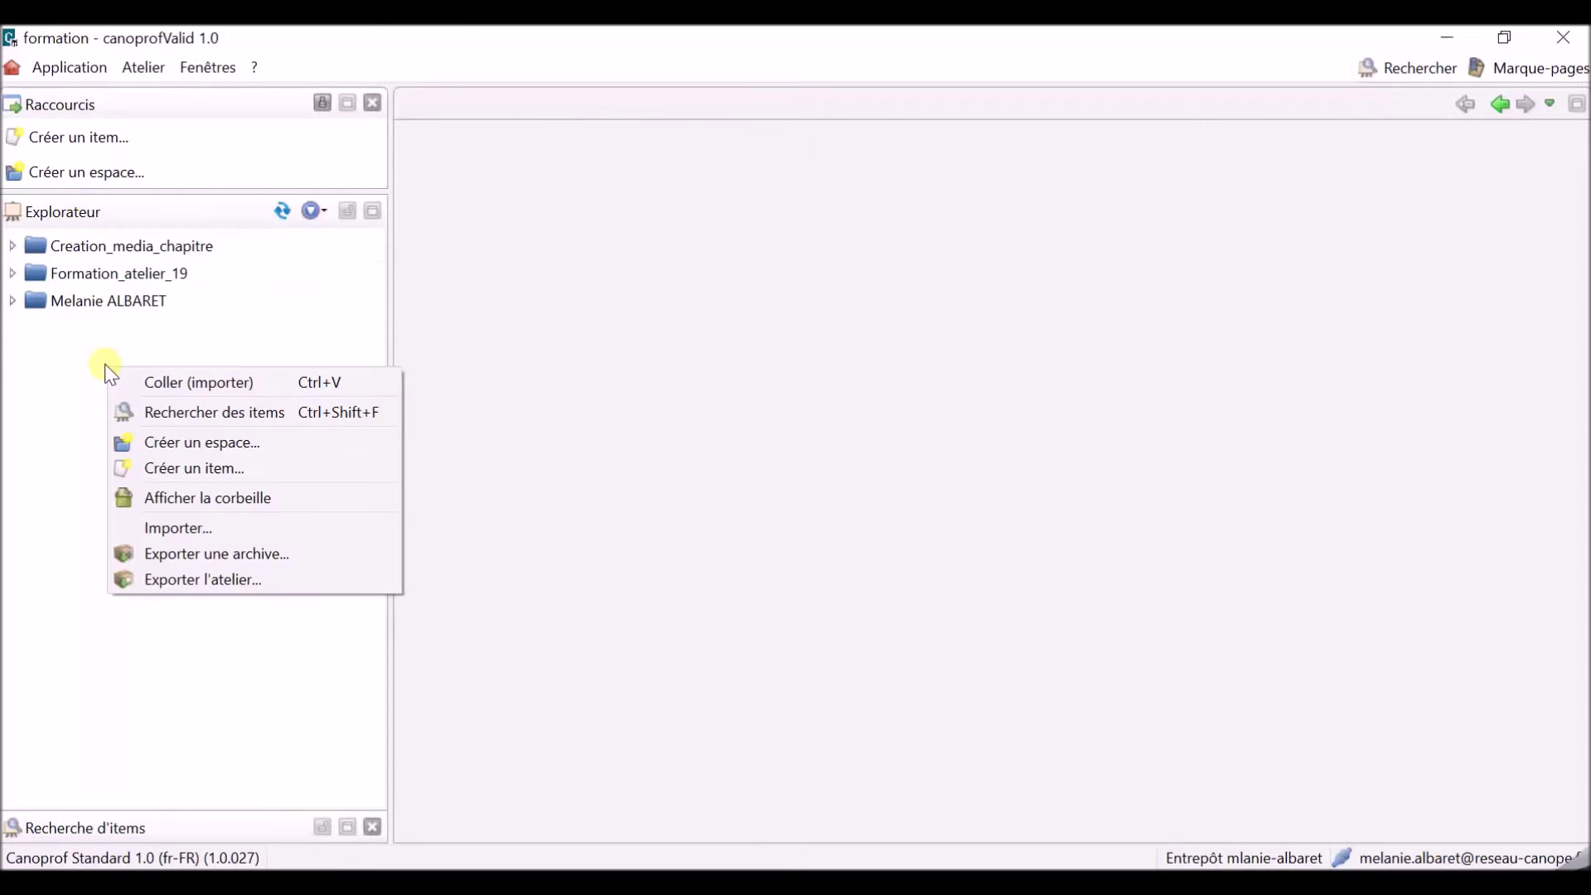
pyautogui.click(187, 469)
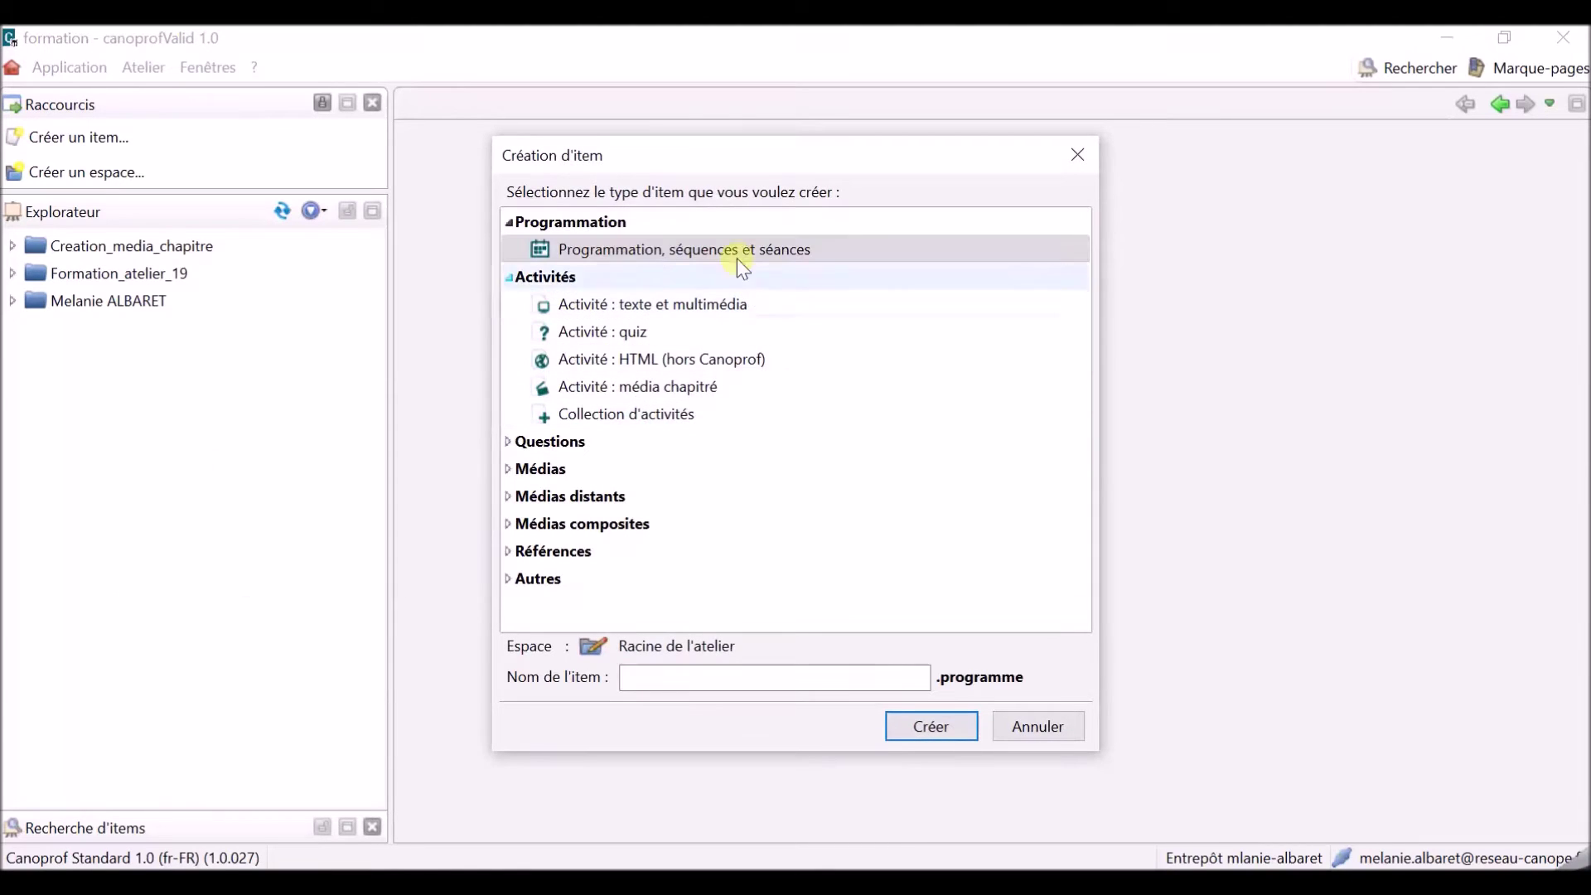
pyautogui.click(763, 389)
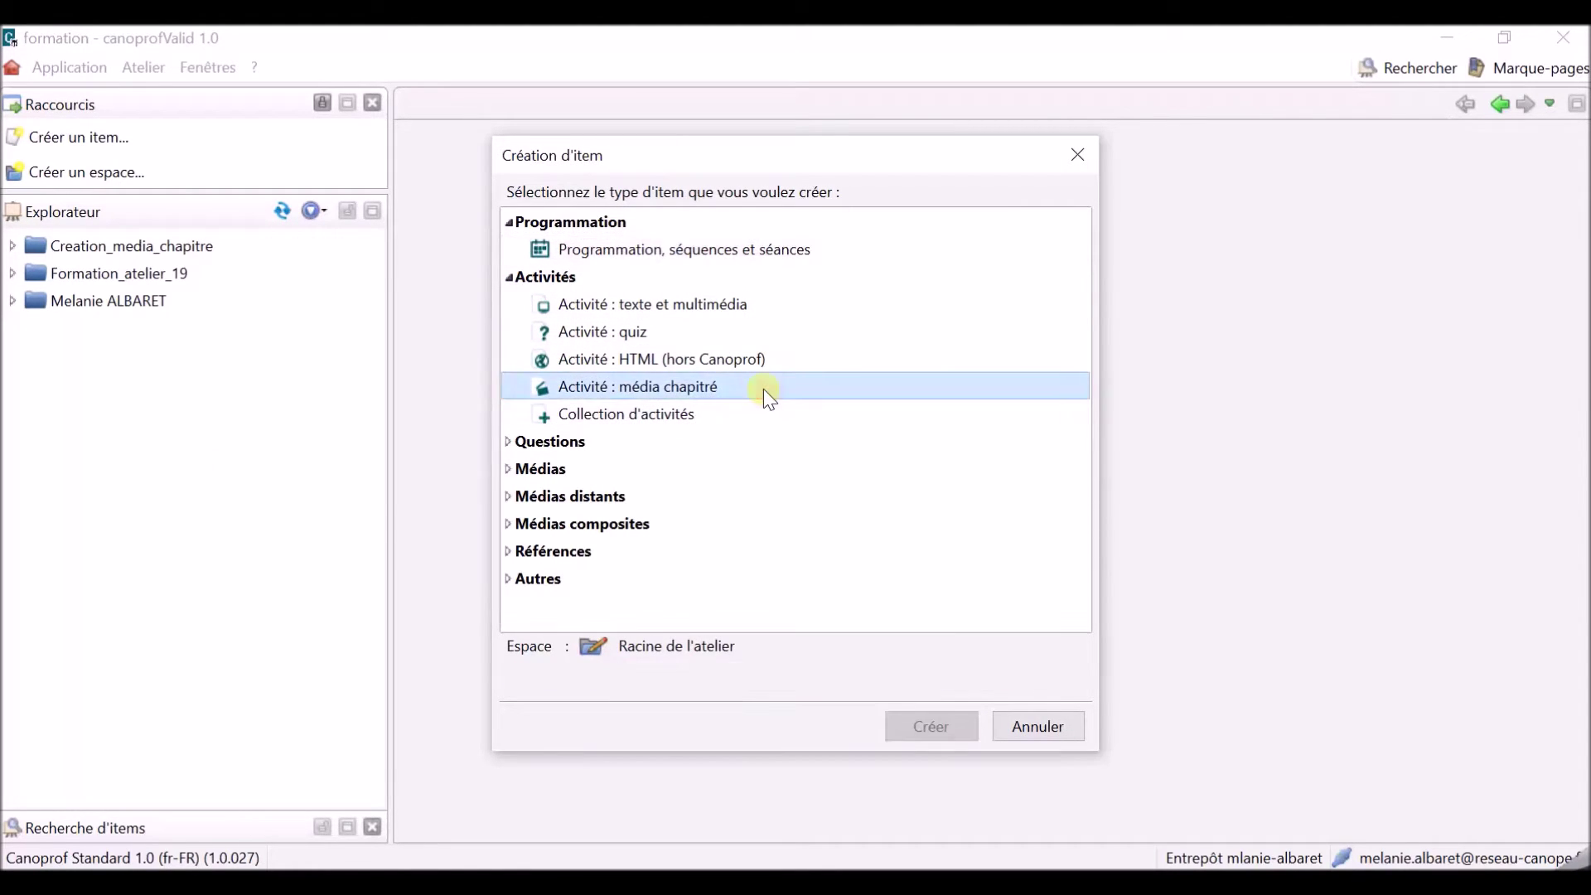
pyautogui.moveTo(694, 680); pyautogui.dragTo(547, 678)
pyautogui.write('video1')
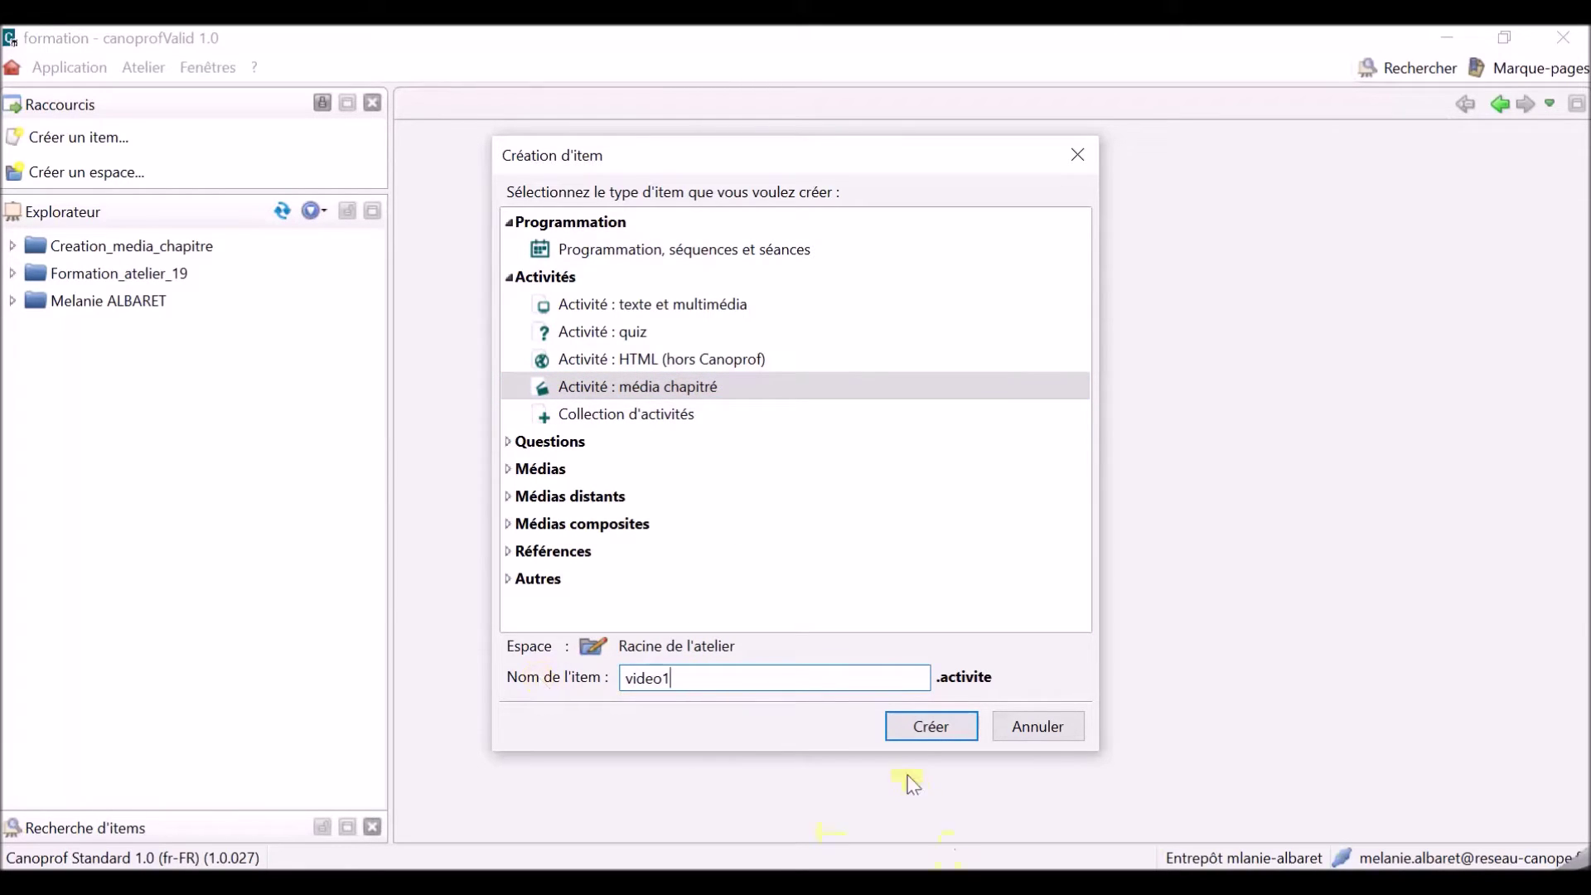
pyautogui.click(915, 729)
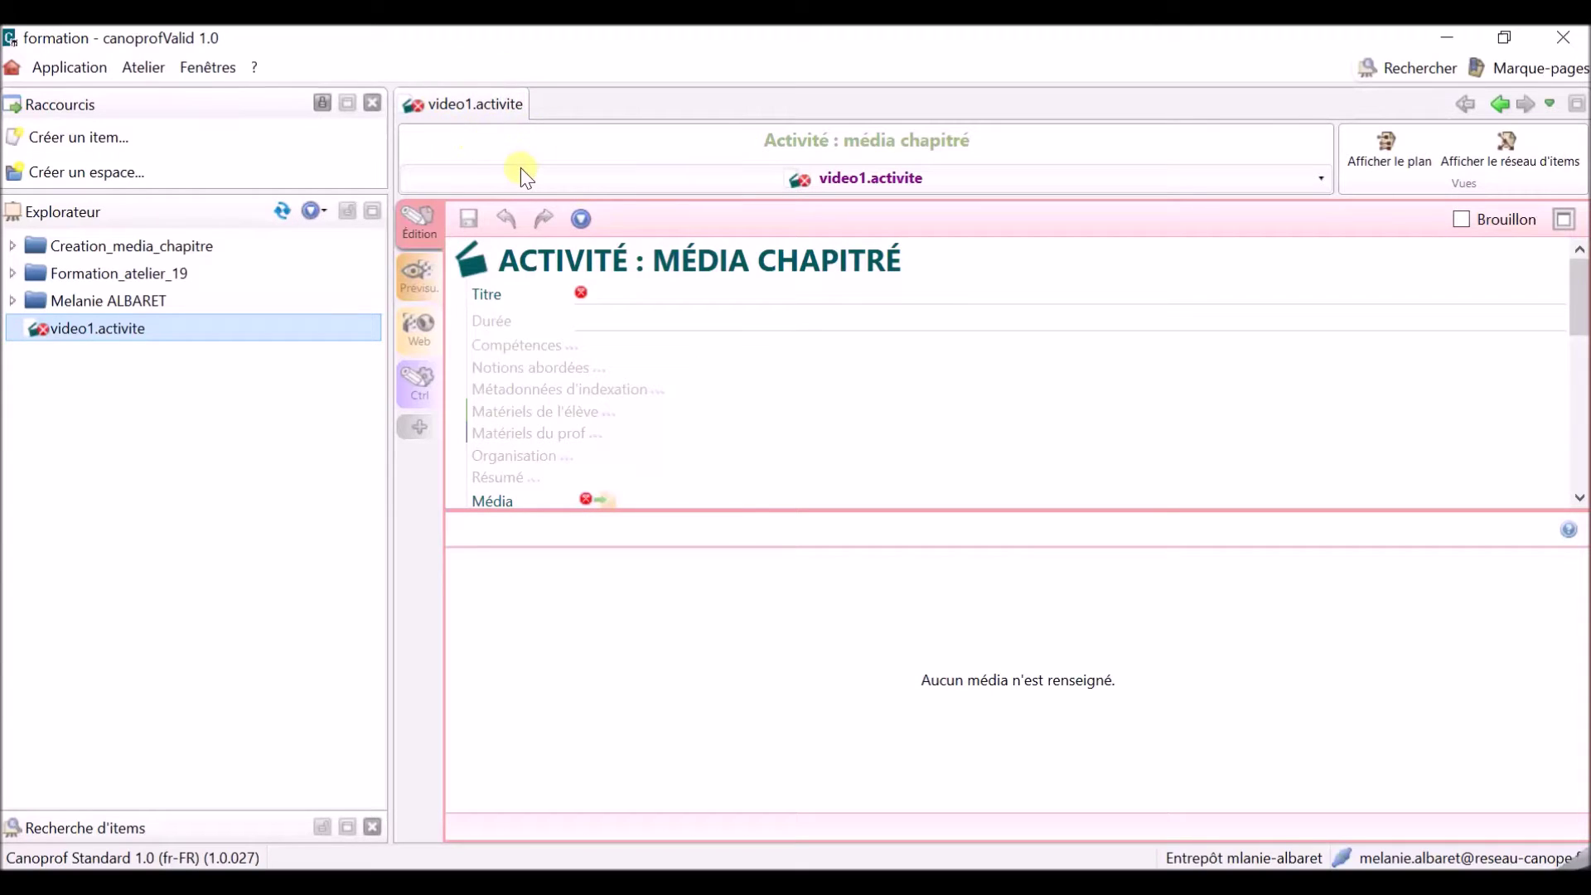
# Title the chaptered-media activity "Canoprof" and select its Média field.
pyautogui.click(661, 292)
pyautogui.write('Canoprof')
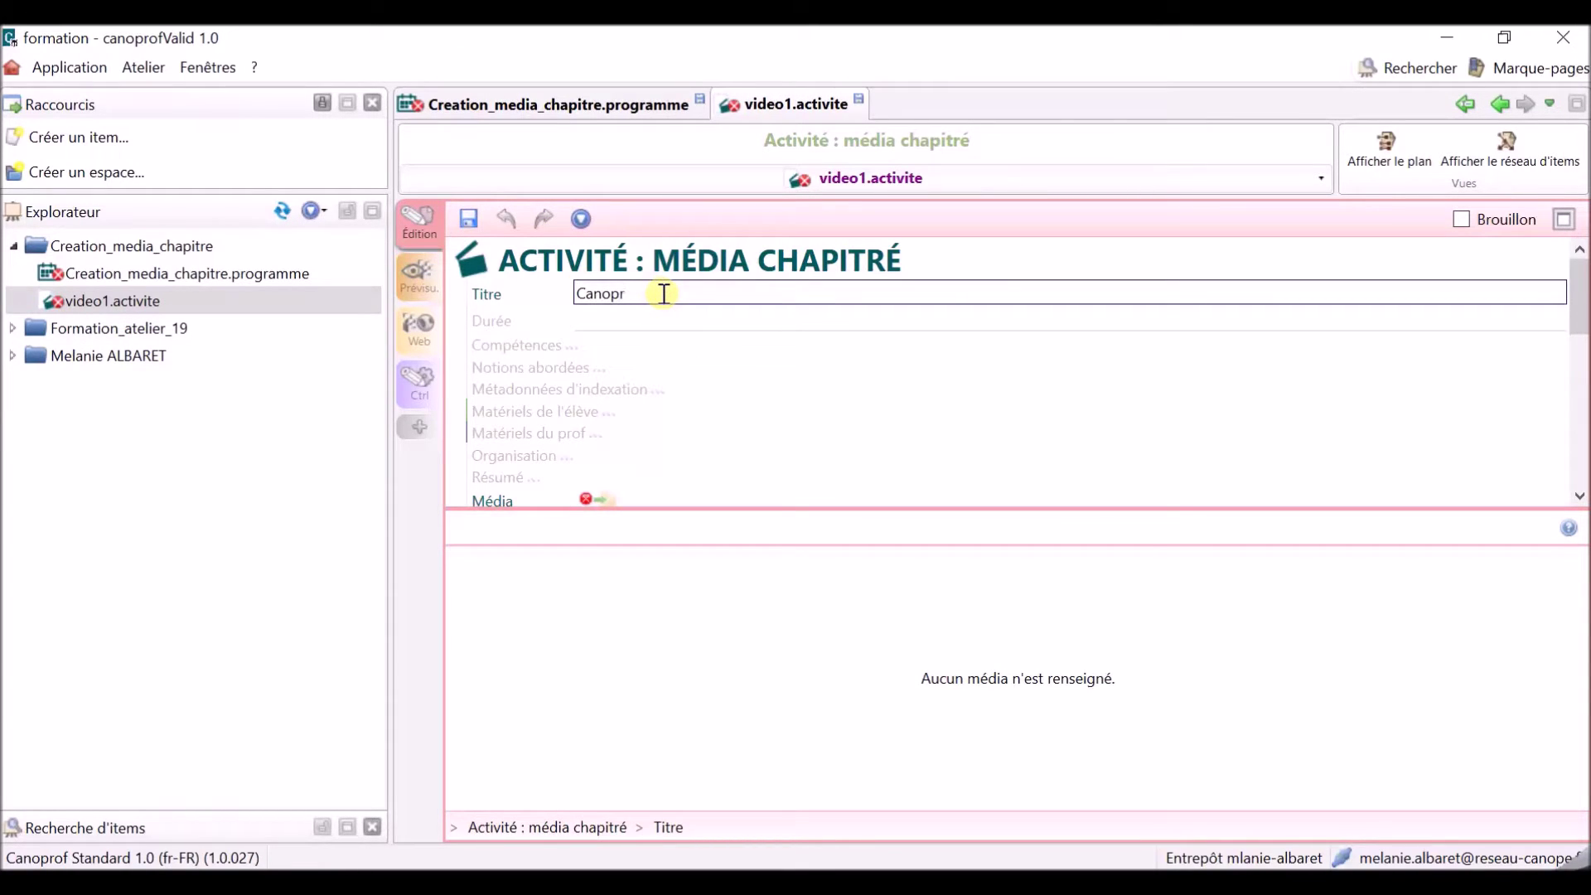
pyautogui.click(602, 502)
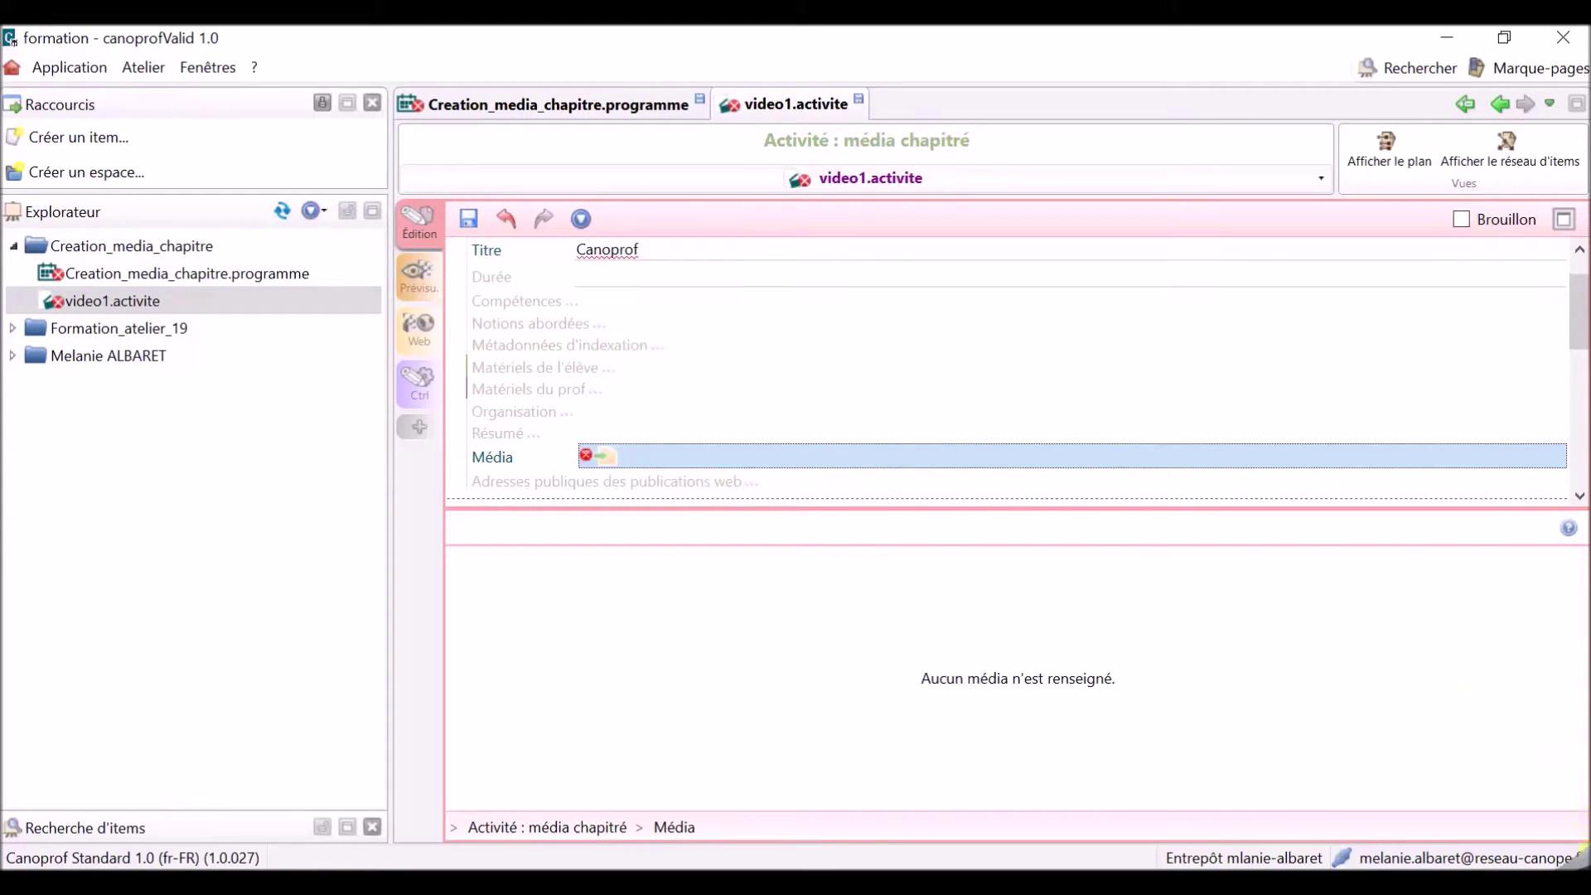
# Import Canoprof - Réseau Canopé.mp4 from the desktop into the Creation_media_chapitre space and reduce its normal size to about 59.8 %.
pyautogui.press('super+d')
pyautogui.moveTo(1144, 504); pyautogui.dragTo(179, 243)
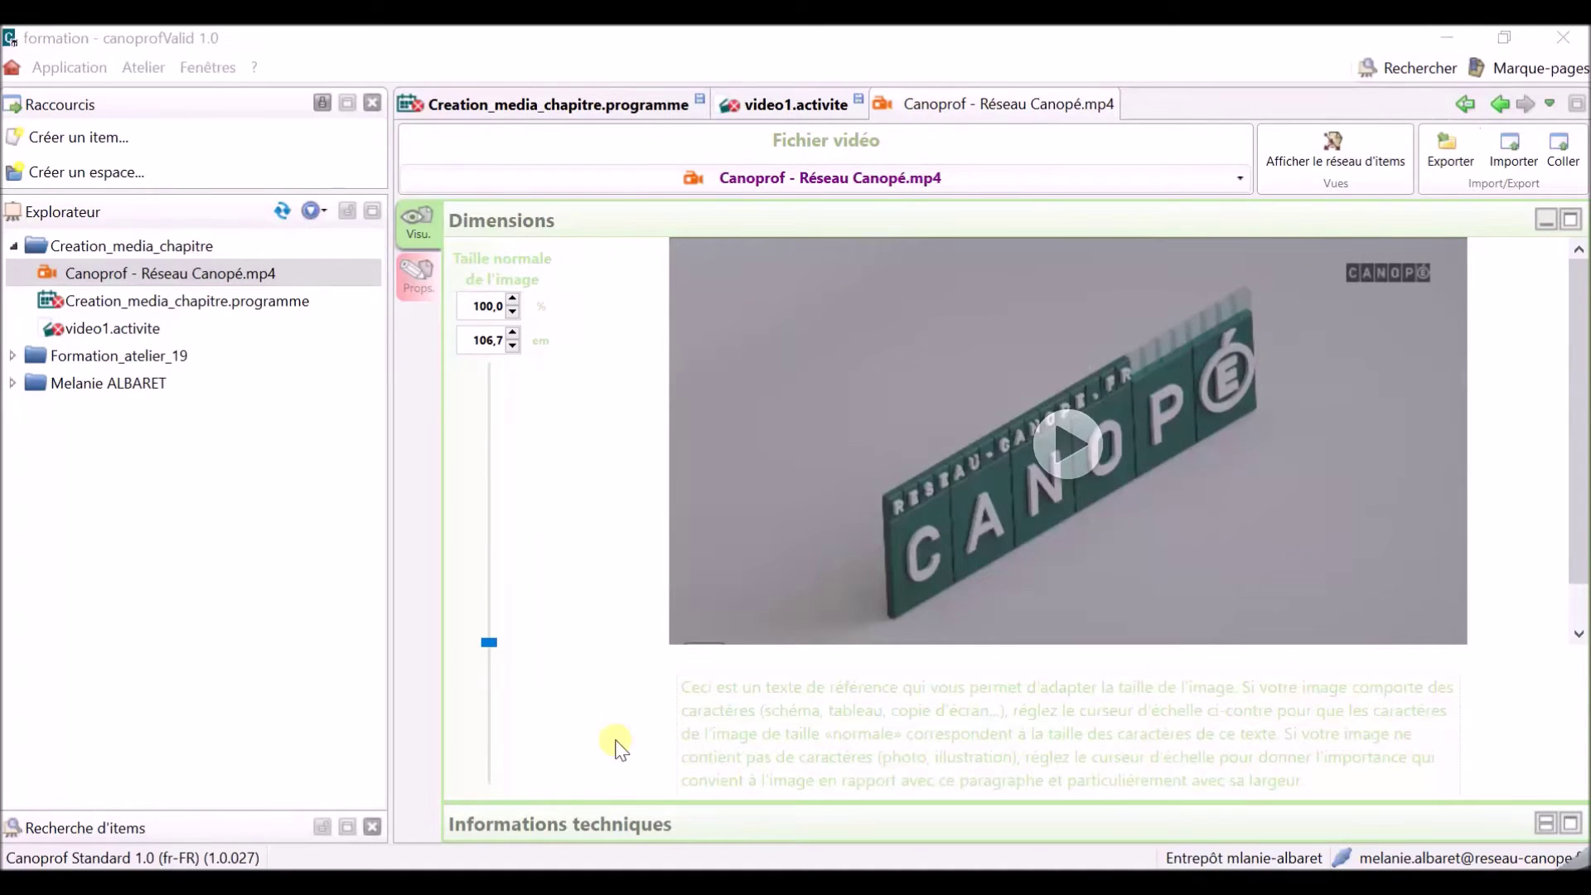
pyautogui.moveTo(489, 645); pyautogui.dragTo(494, 698)
pyautogui.moveTo(1118, 103)
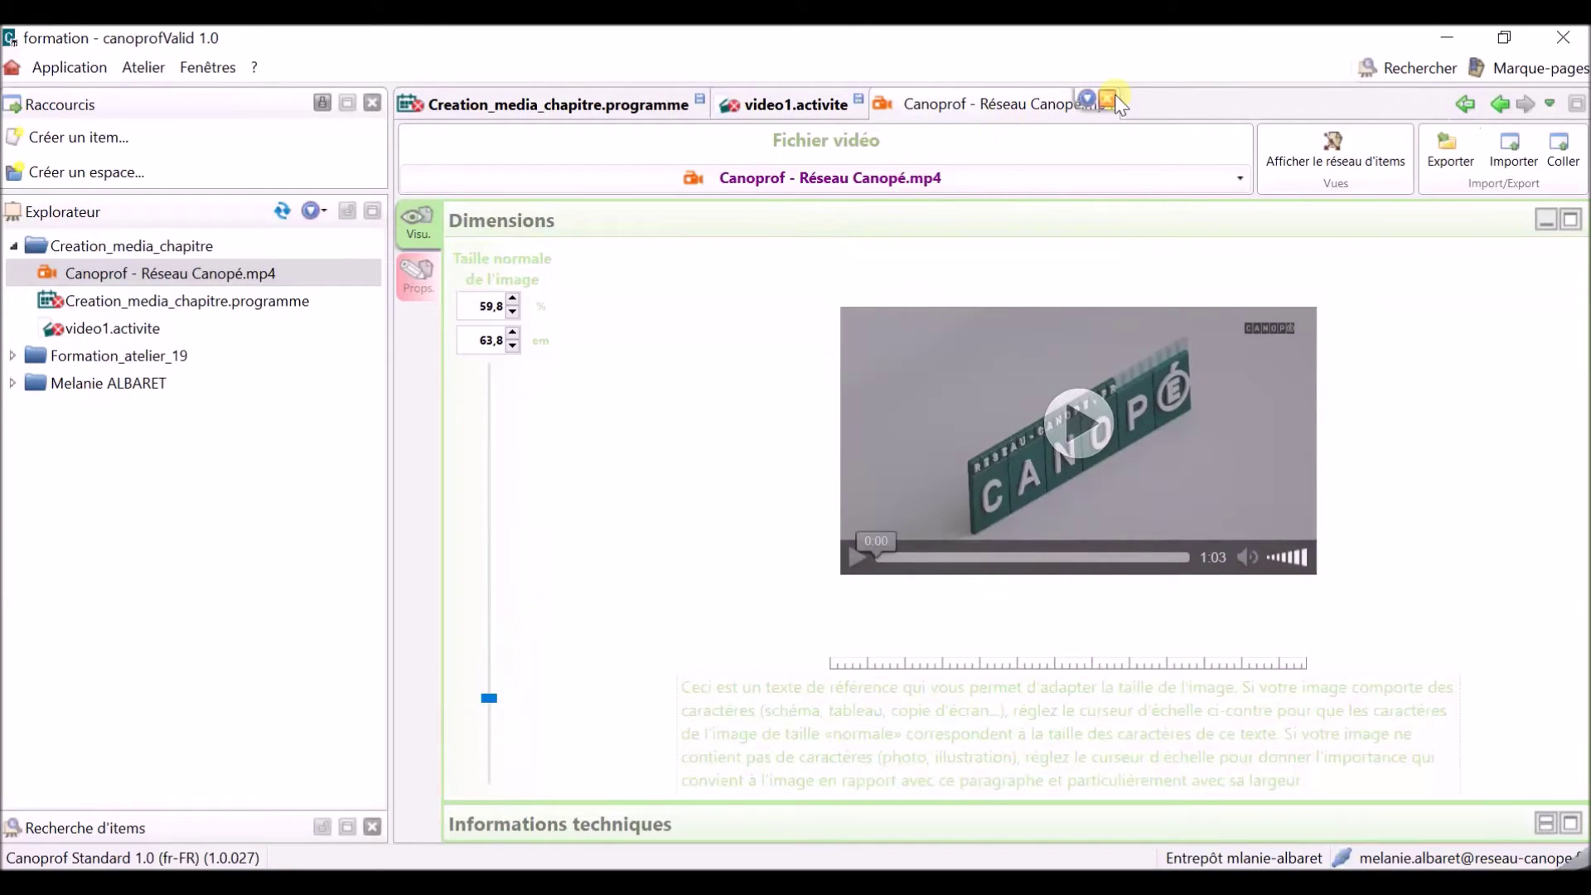
pyautogui.click(1105, 101)
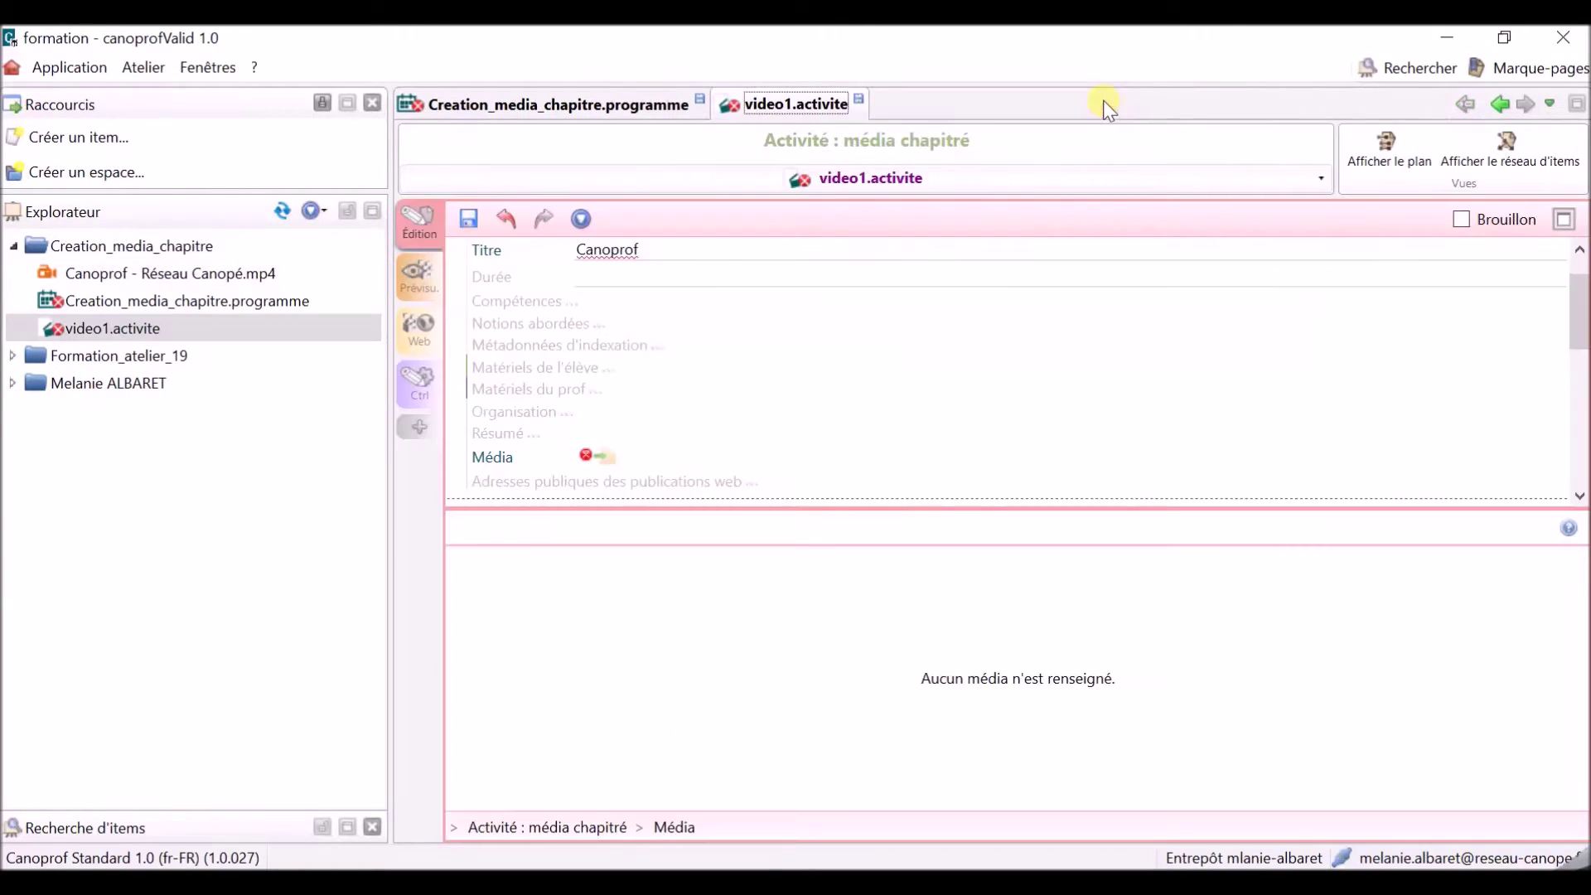
# Link the imported Canoprof - Réseau Canopé.mp4 video as the media of the video1 activity.
pyautogui.click(133, 273)
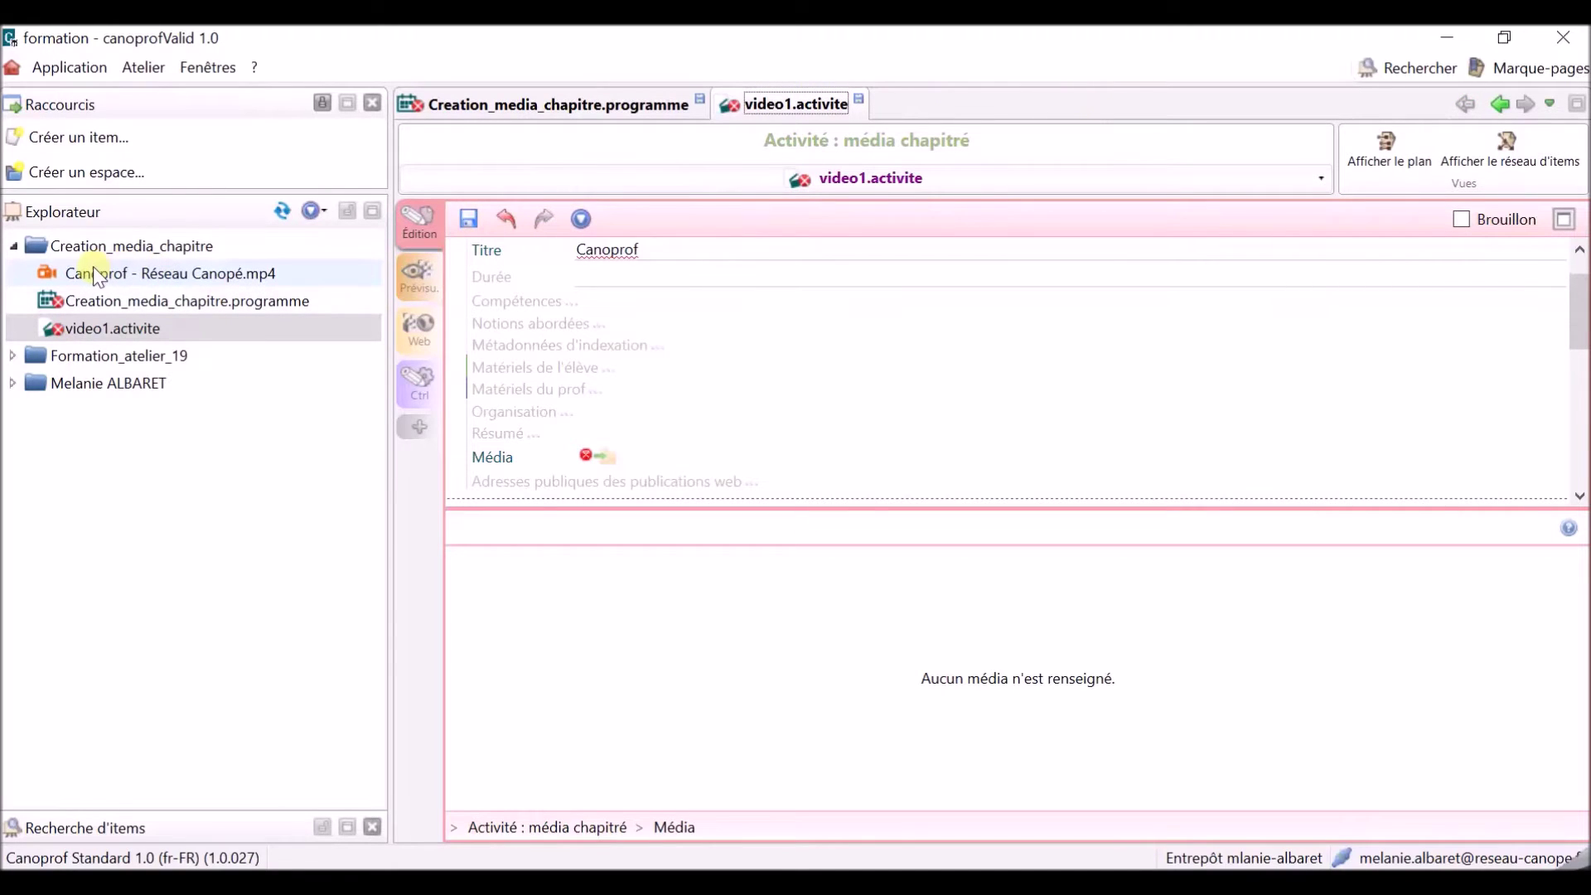
pyautogui.moveTo(96, 272); pyautogui.dragTo(601, 462)
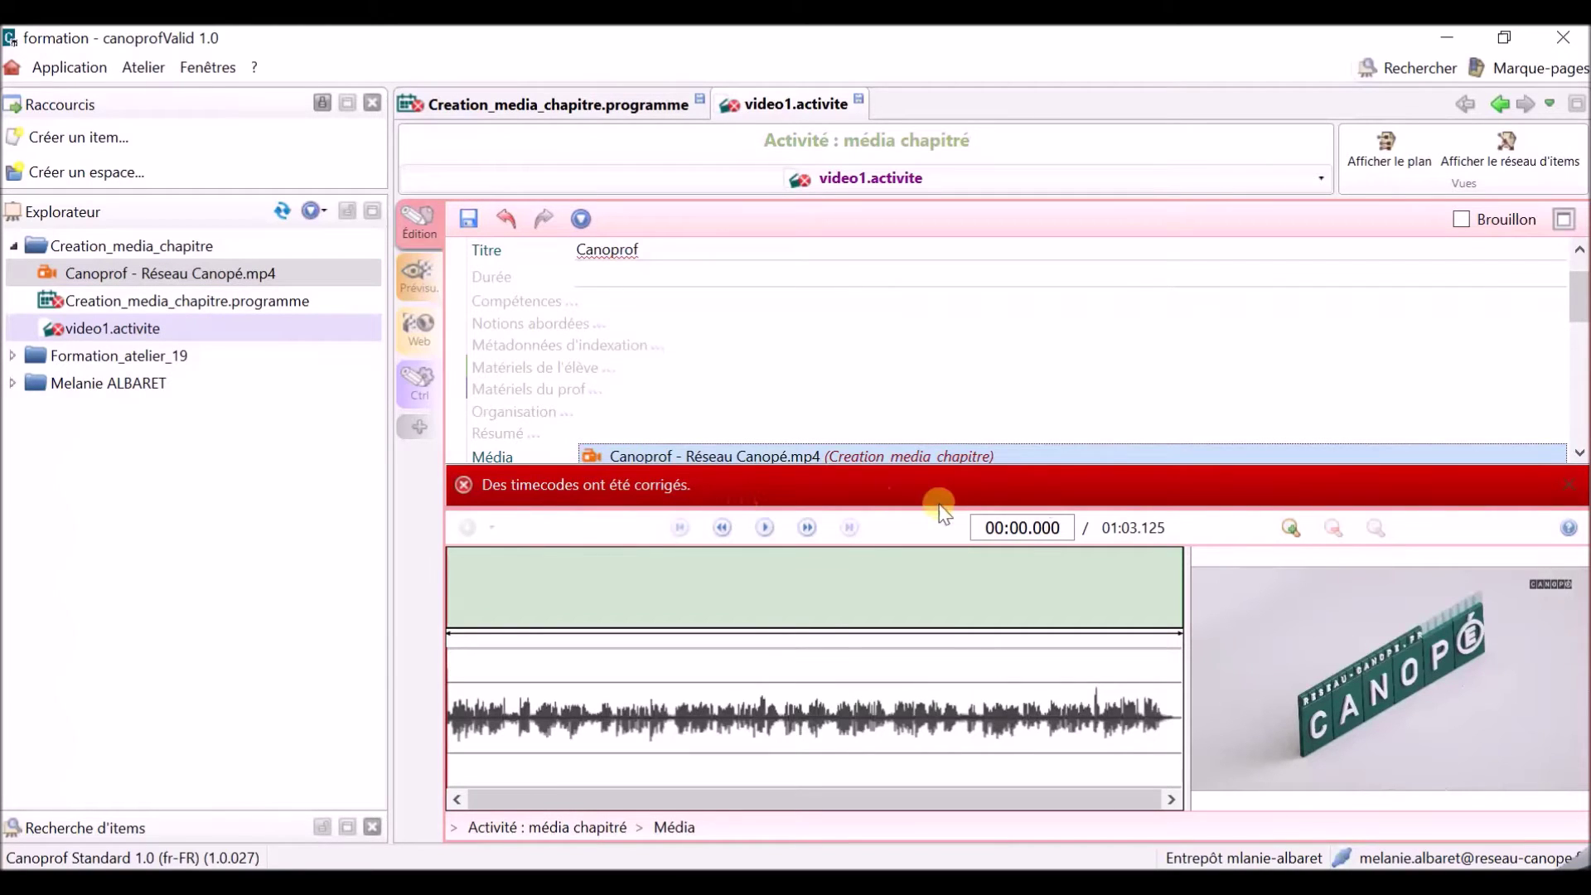
pyautogui.click(1571, 486)
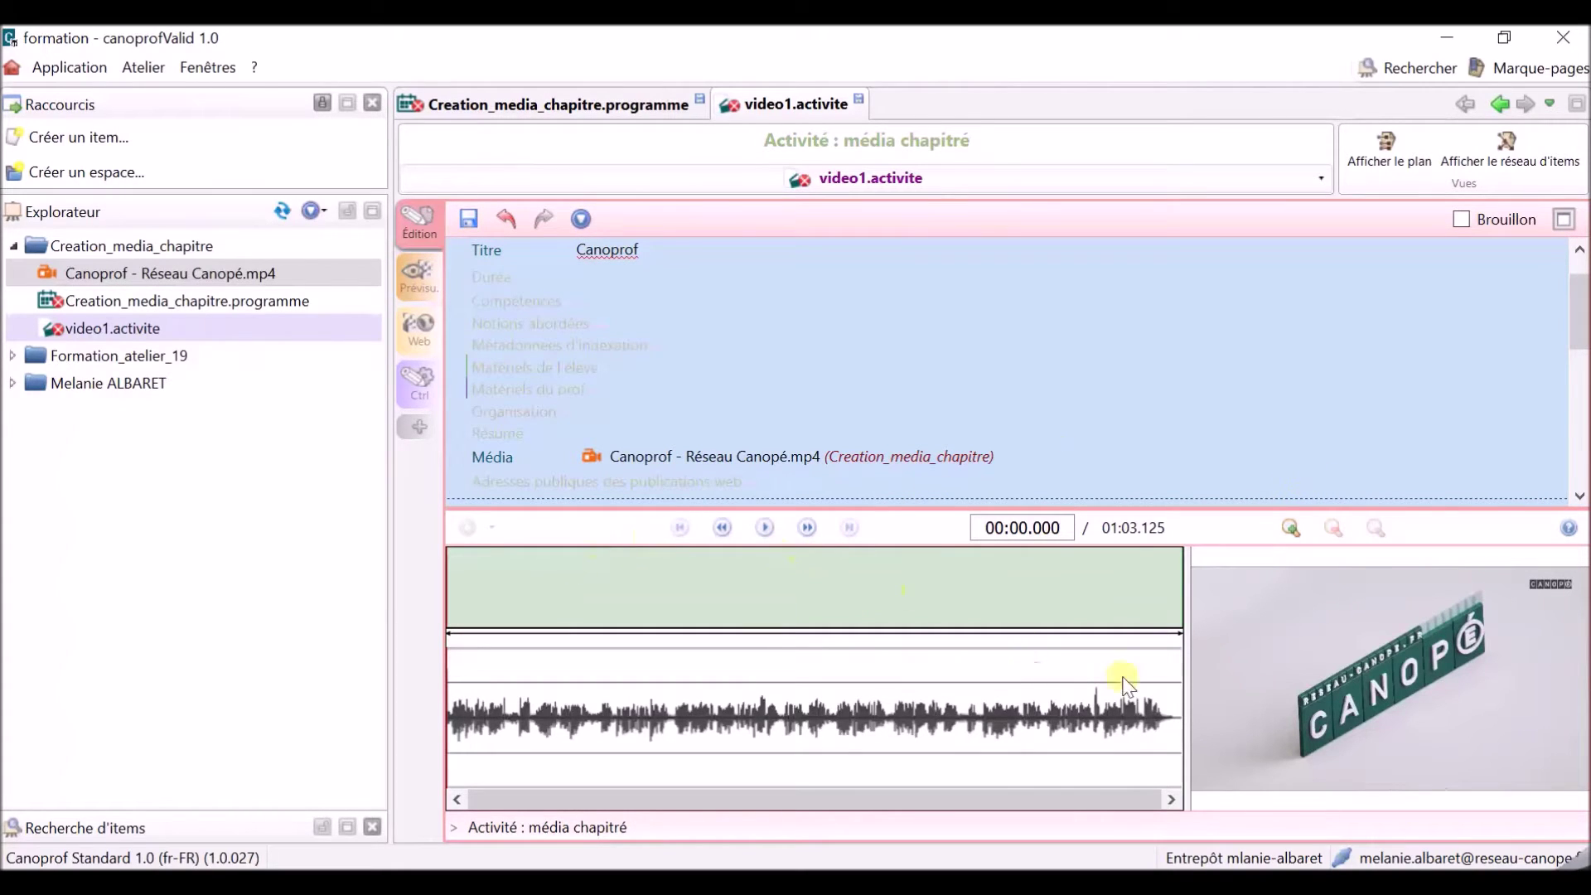
# Play the video to about 5.66 seconds and split it there into two segments.
pyautogui.click(768, 531)
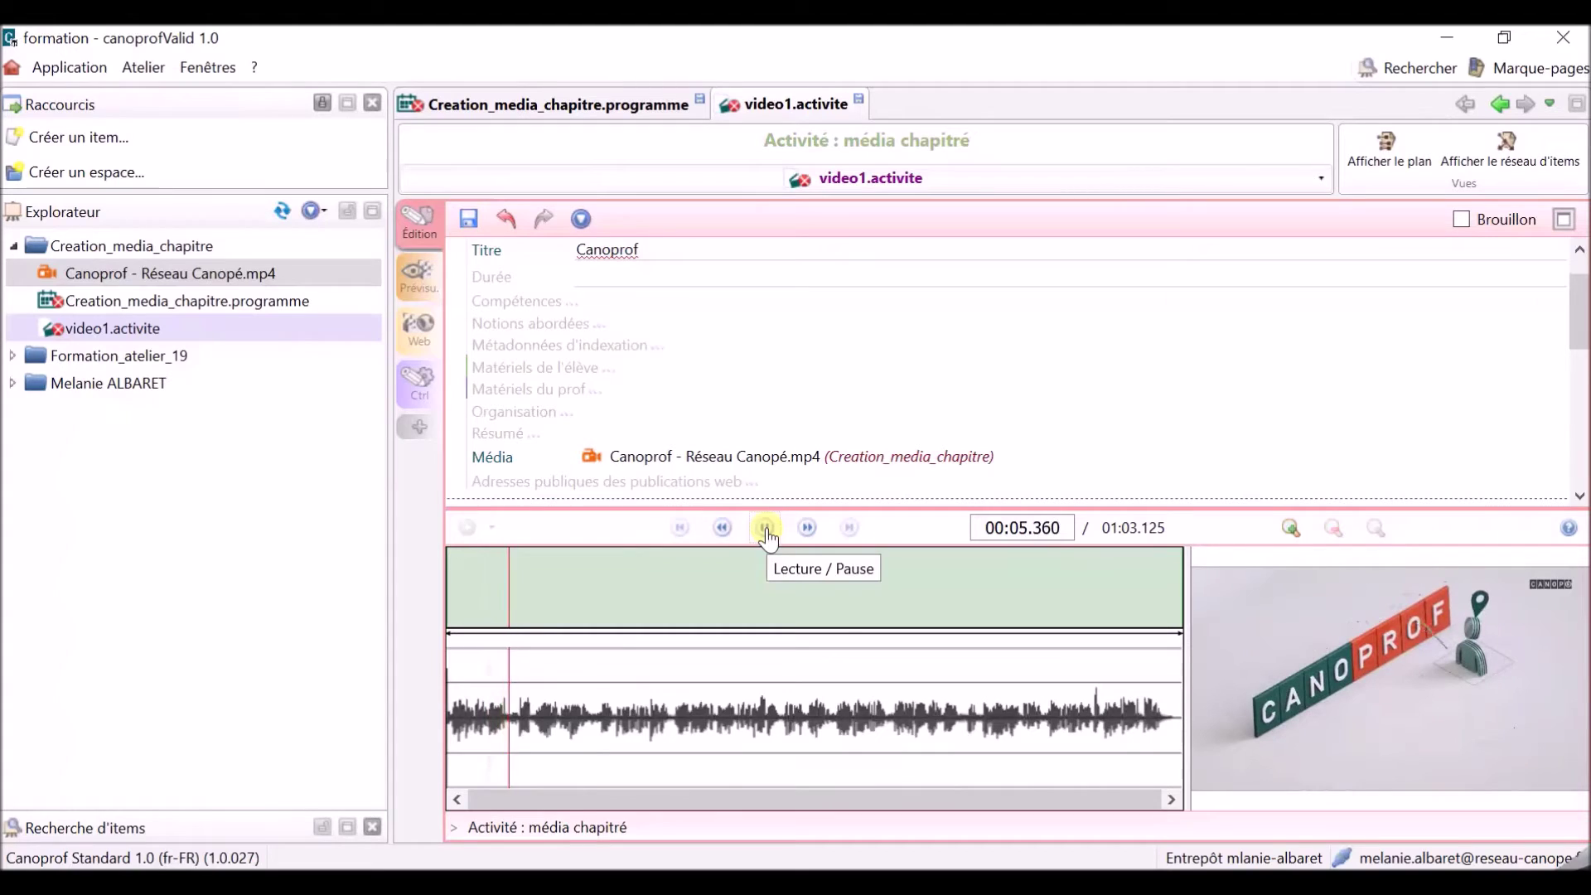
pyautogui.click(767, 531)
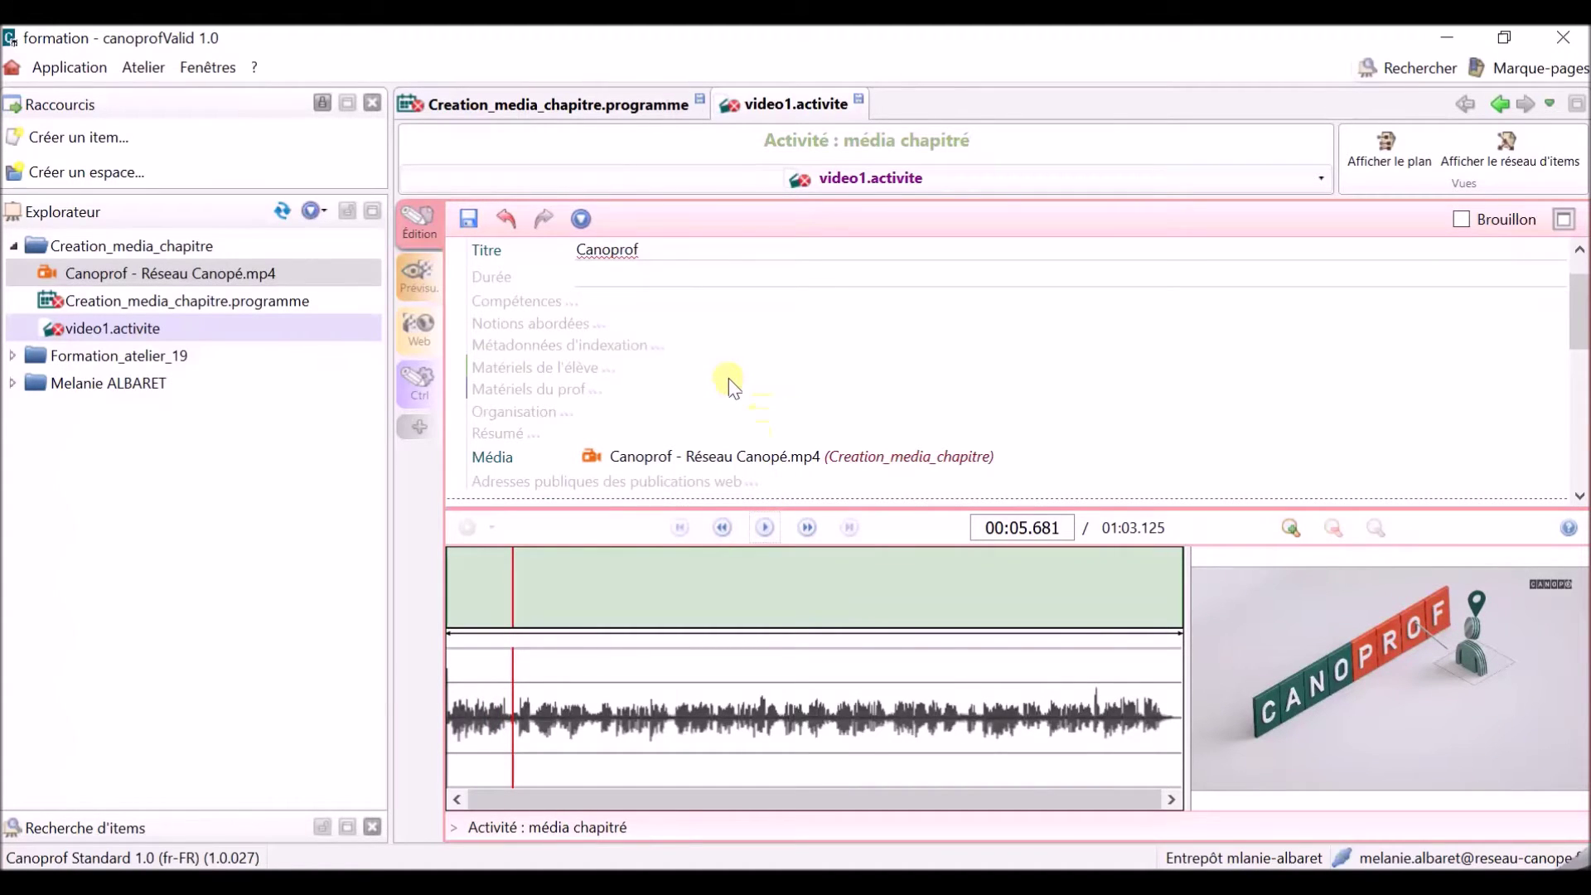
pyautogui.scroll(-1, 729, 378)
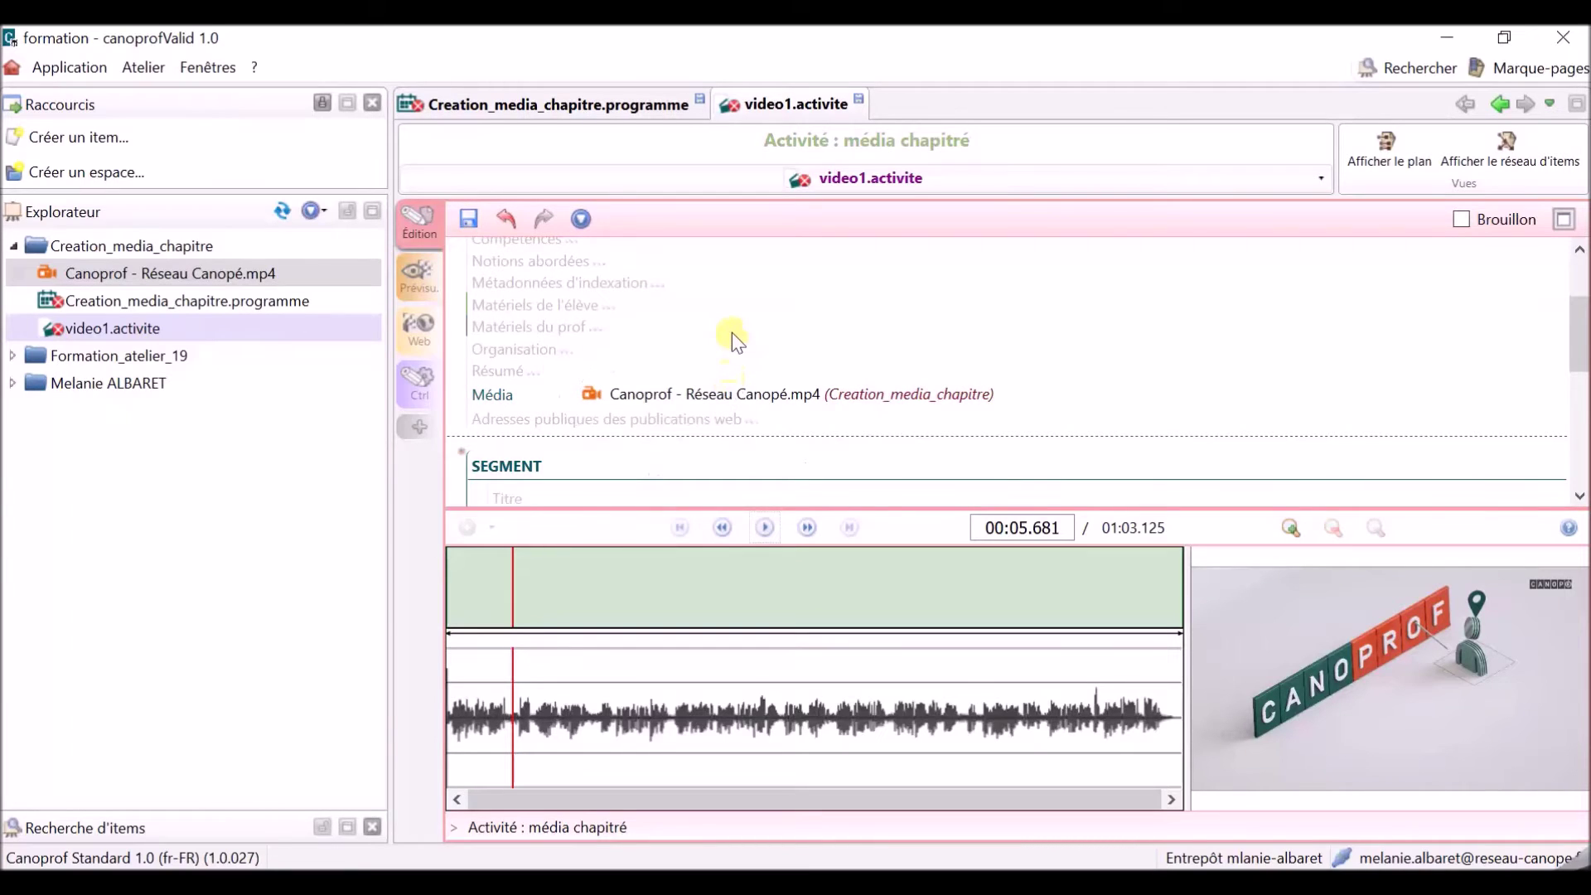
pyautogui.scroll(-1, 651, 292)
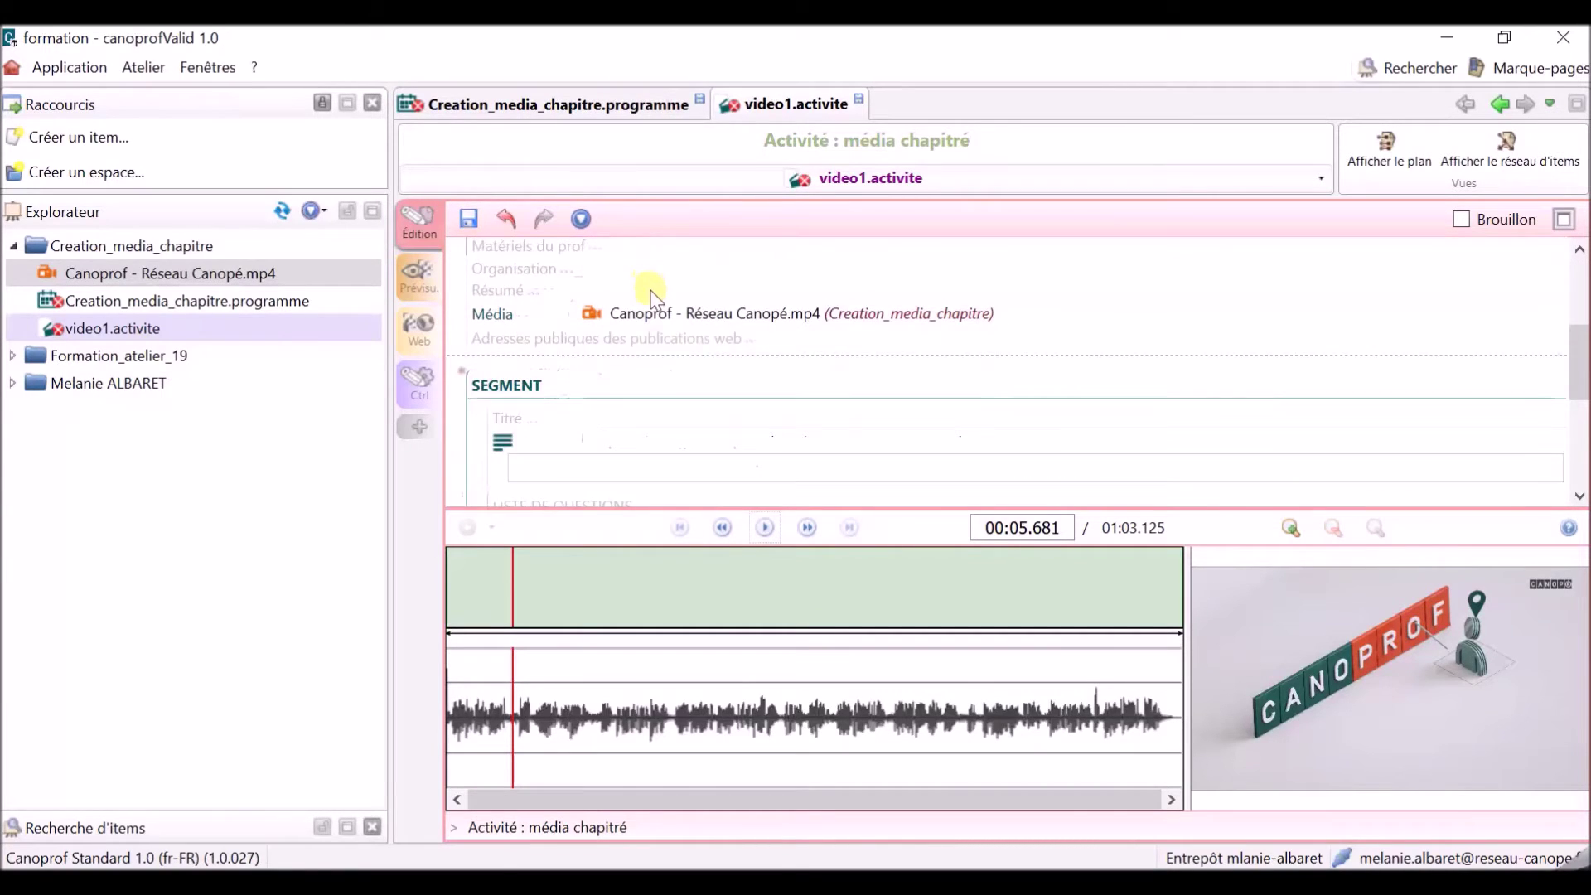
pyautogui.scroll(-2, 651, 292)
pyautogui.scroll(1, 560, 295)
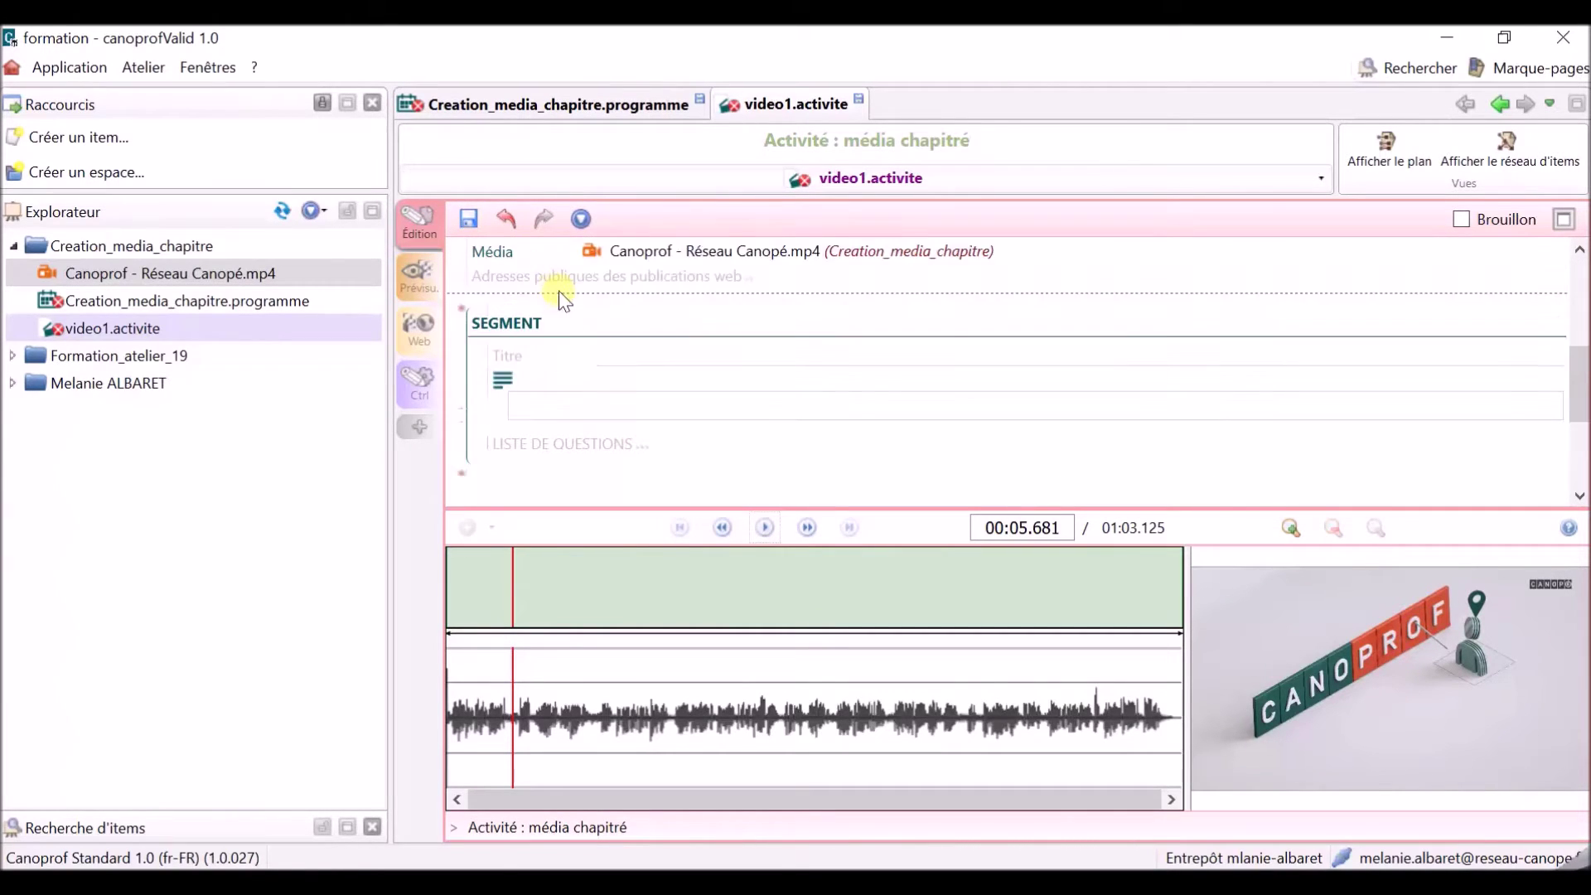
pyautogui.click(559, 398)
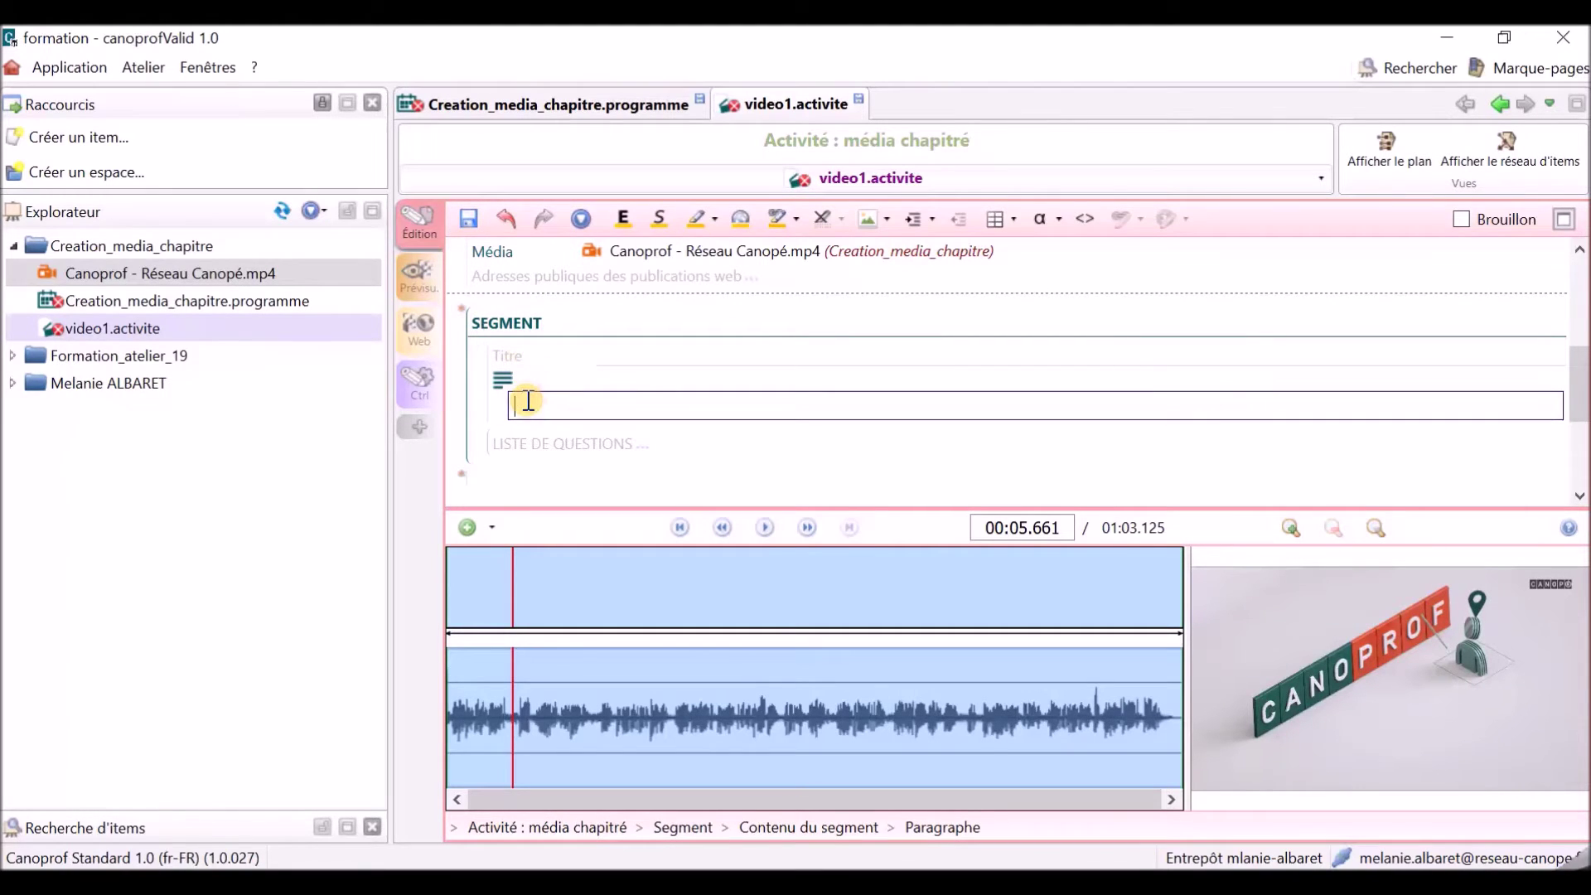
pyautogui.click(468, 528)
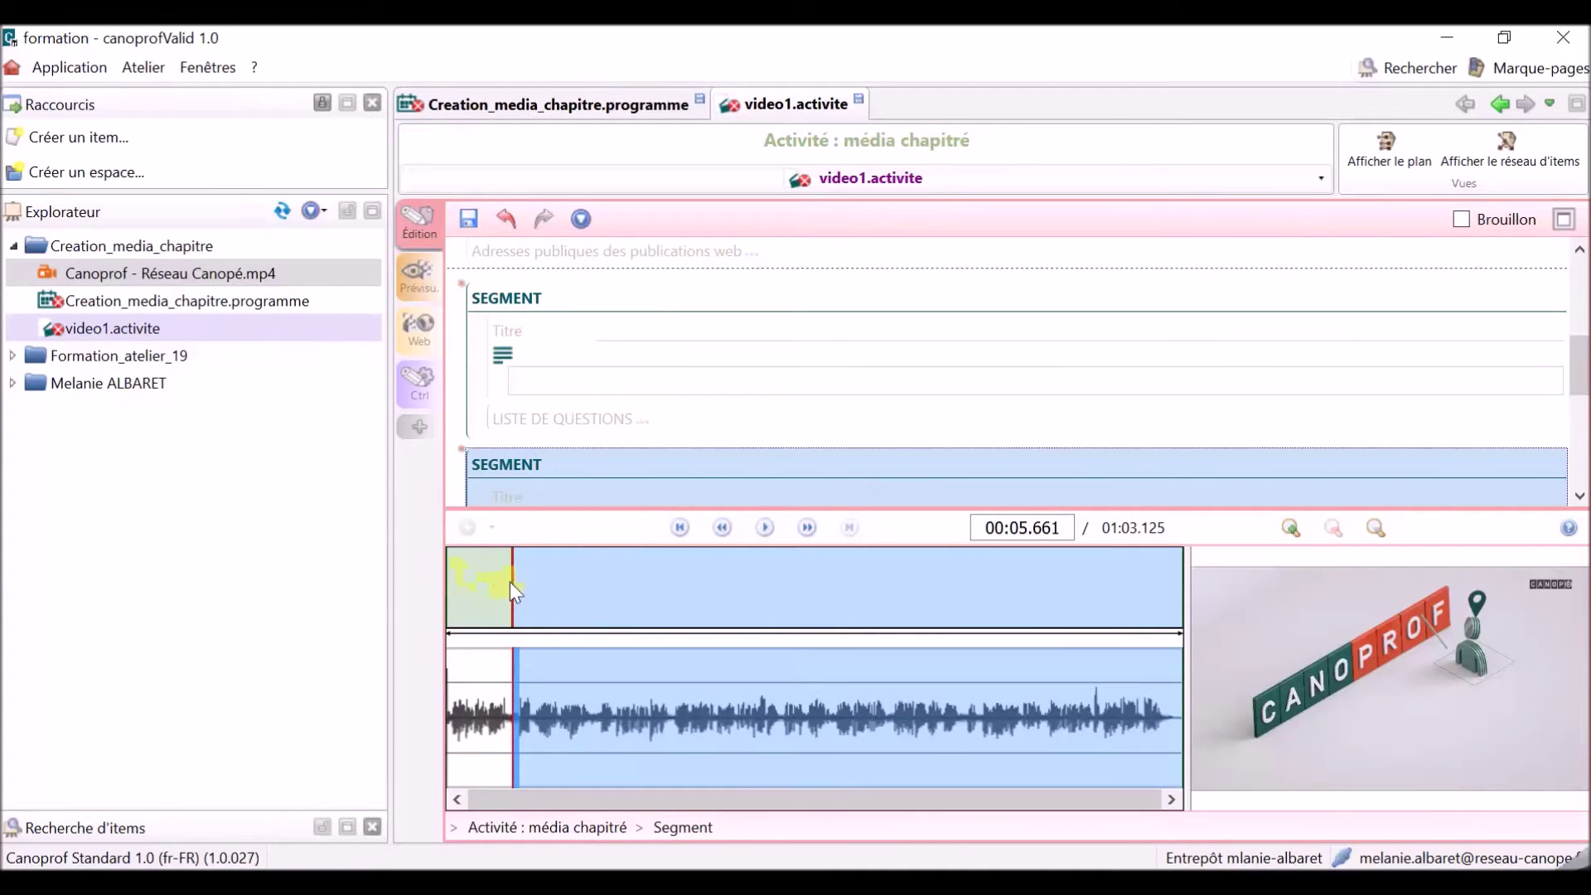
# Enter "Introduction" as the text content of the first video segment.
pyautogui.click(540, 330)
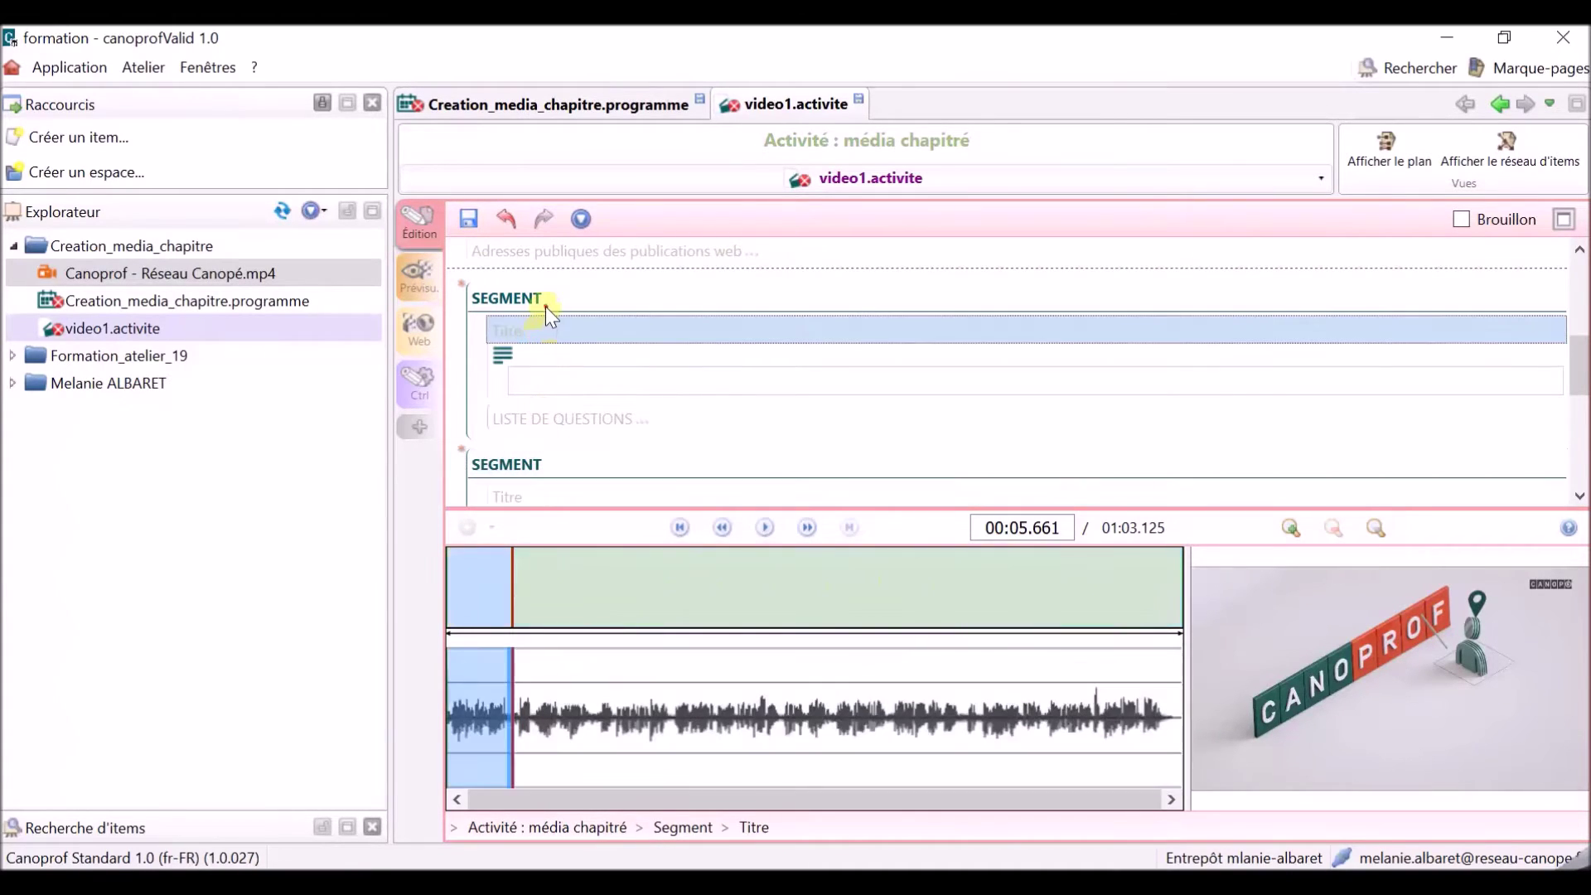
pyautogui.click(545, 307)
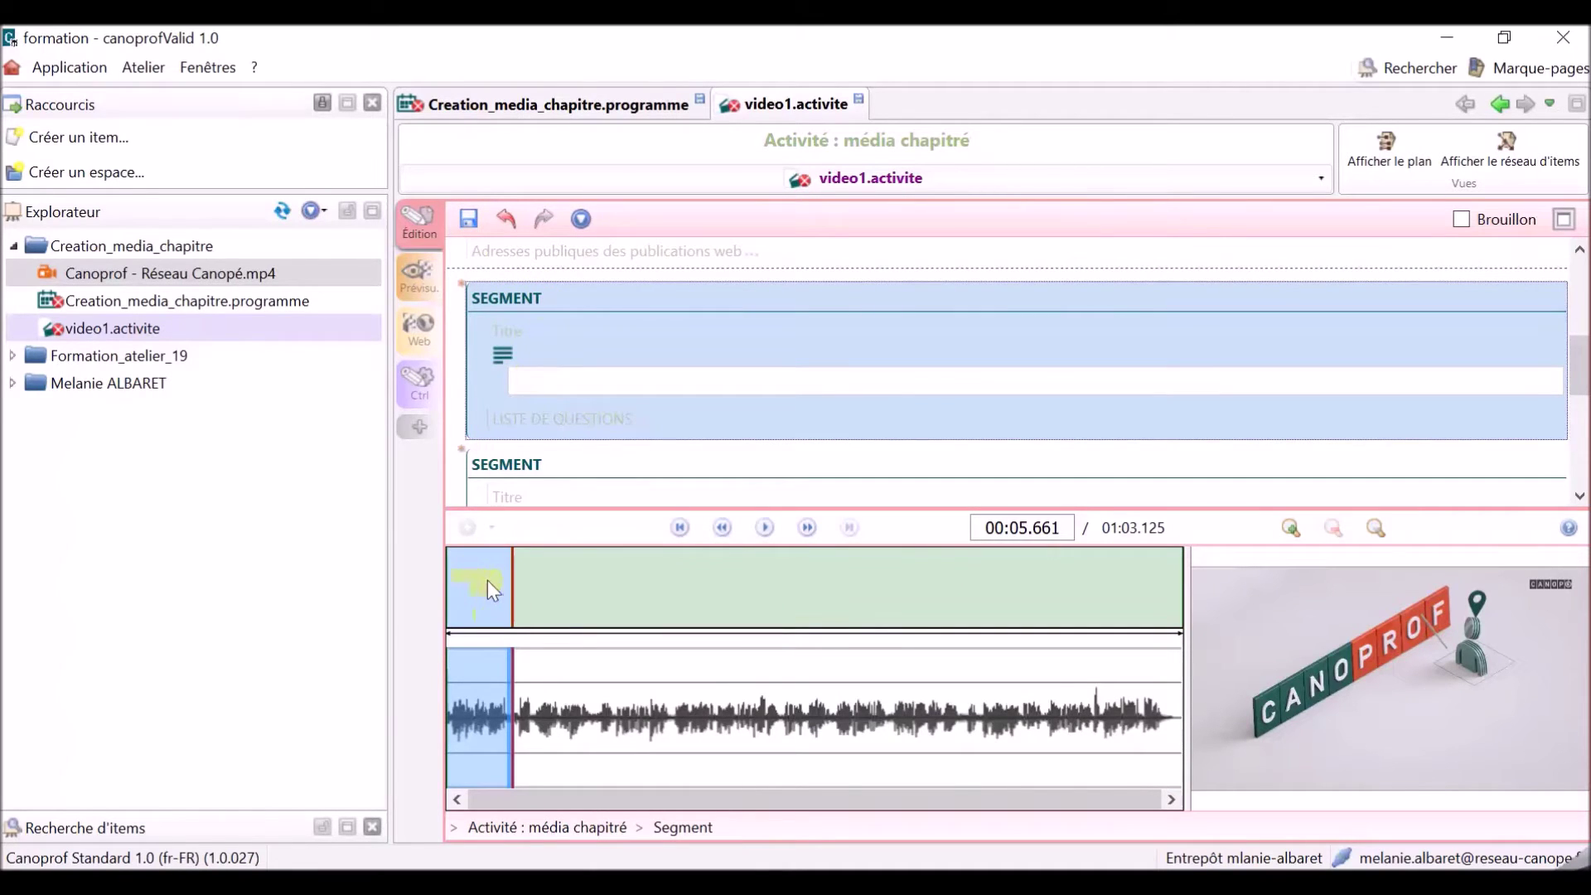
pyautogui.click(530, 457)
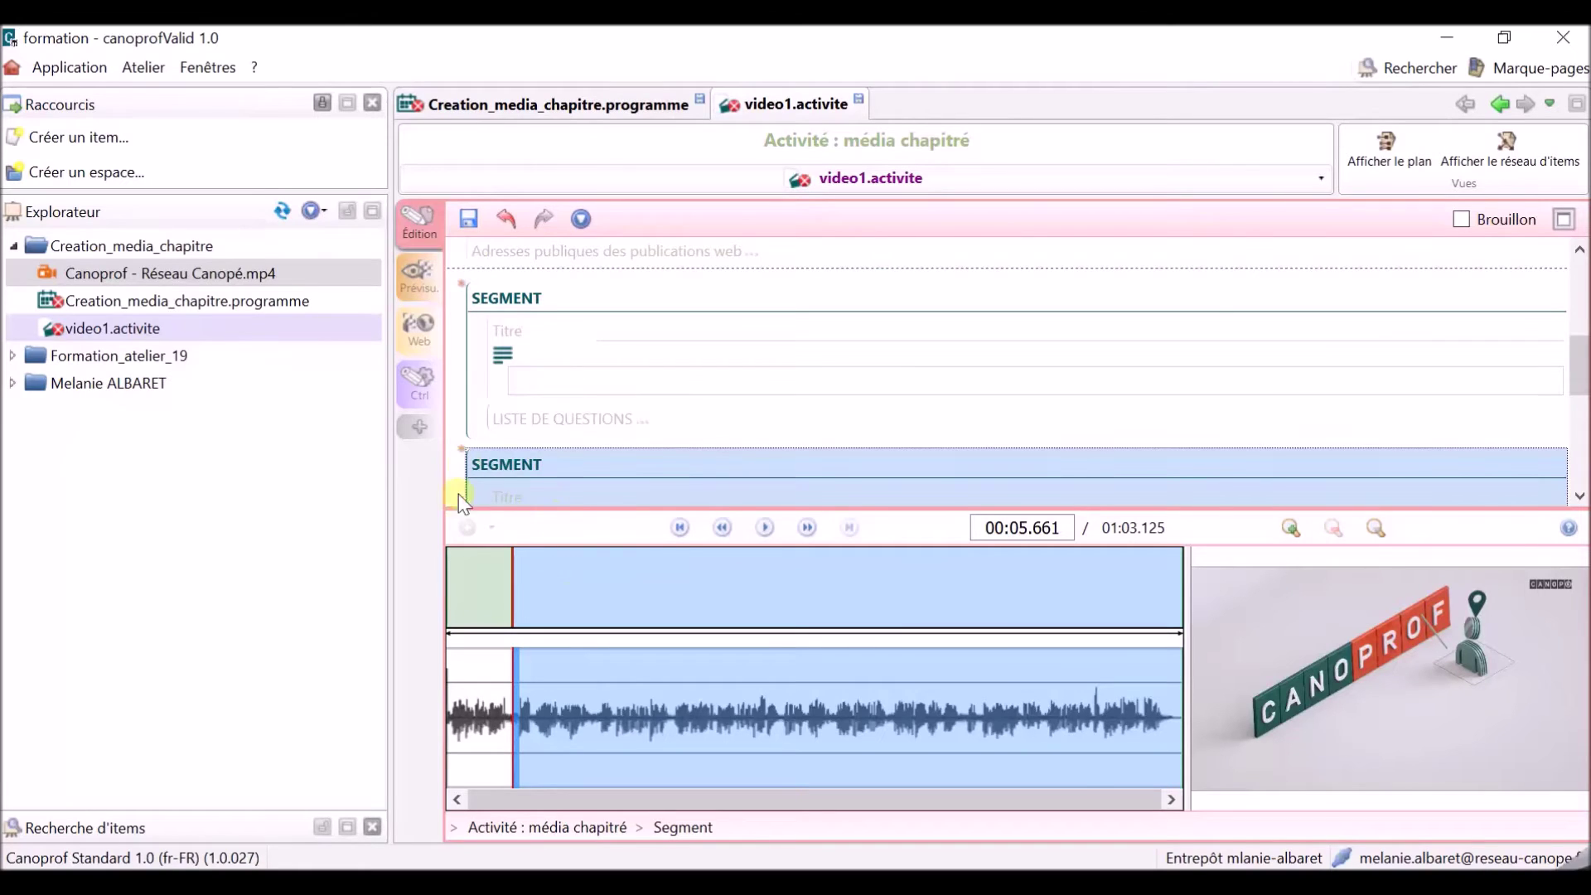
pyautogui.click(522, 381)
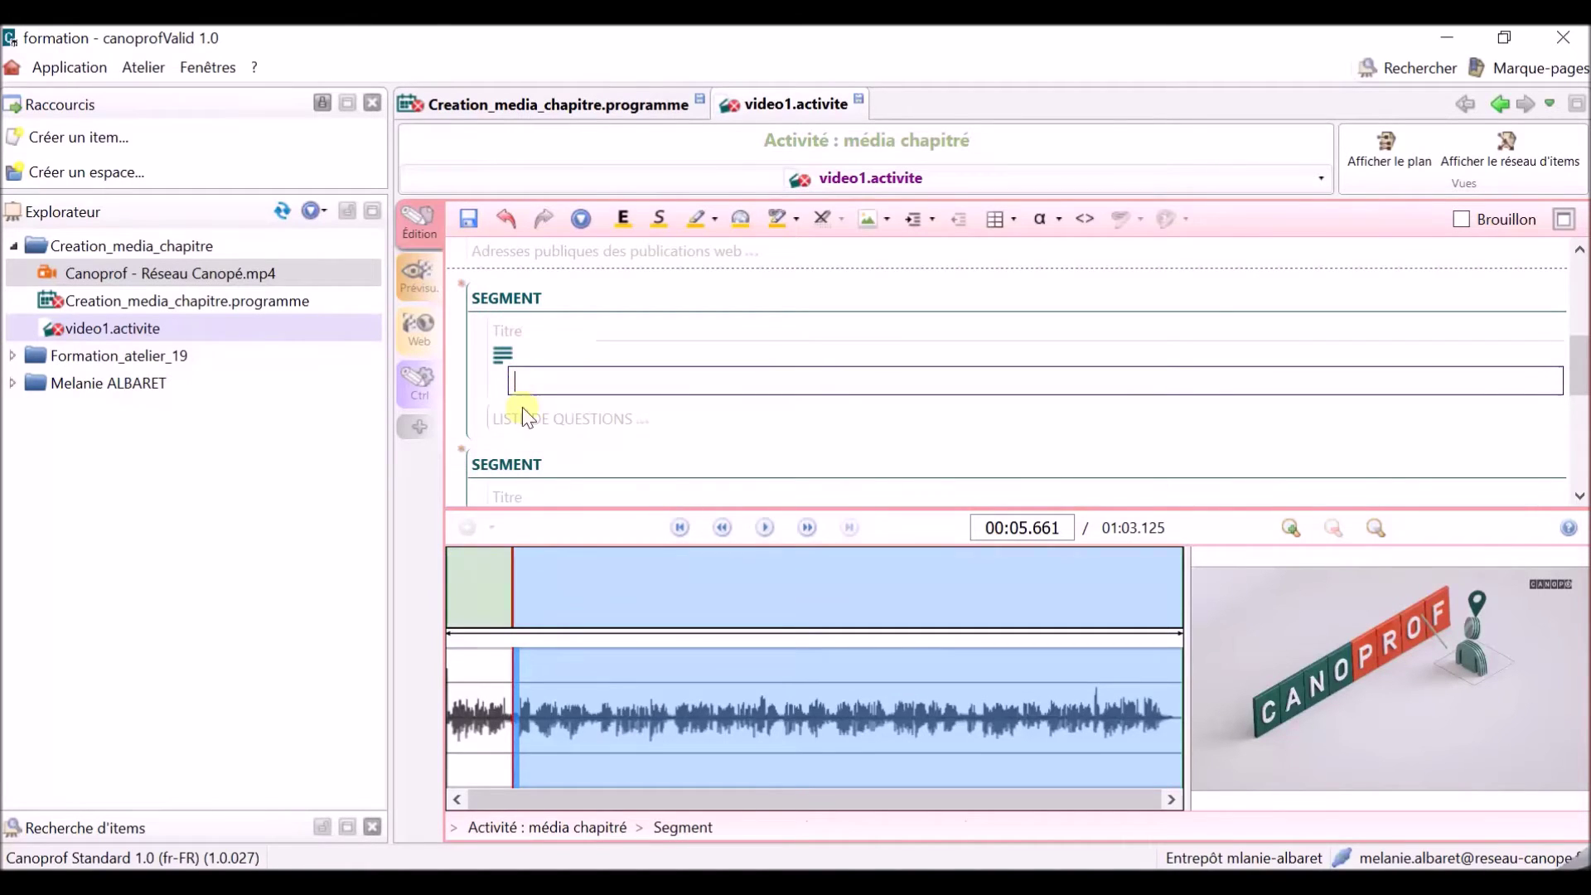
pyautogui.click(517, 383)
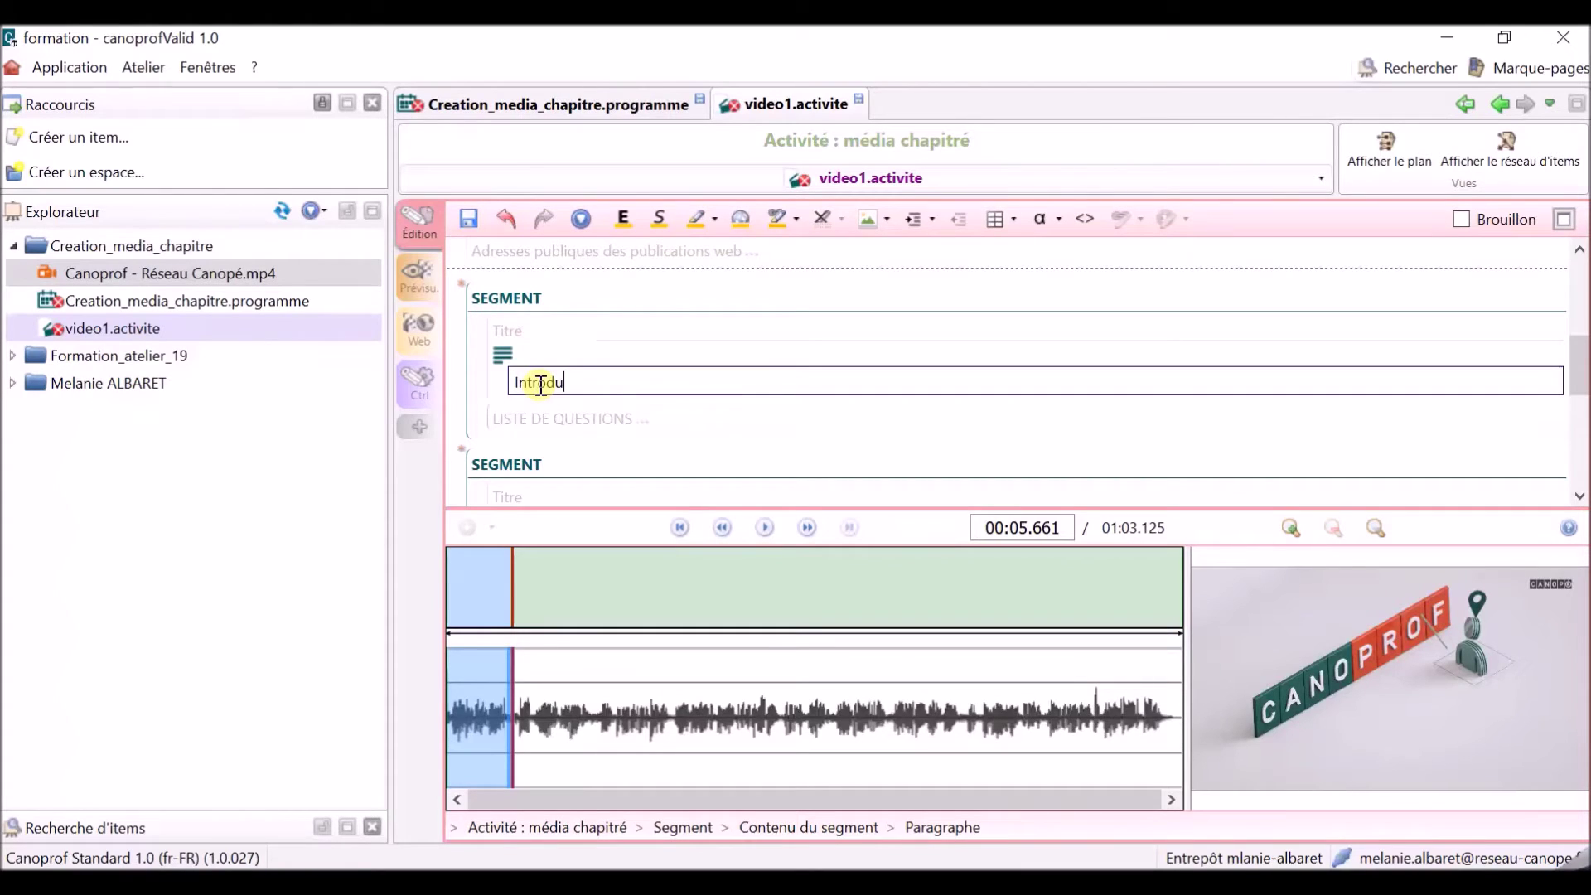
# Add a Texte à trous question to the first segment reading "Le nouveau service proposé par le réseau Canopé est Canoprof", with Canoprof as the gap.
pyautogui.press('Tab')
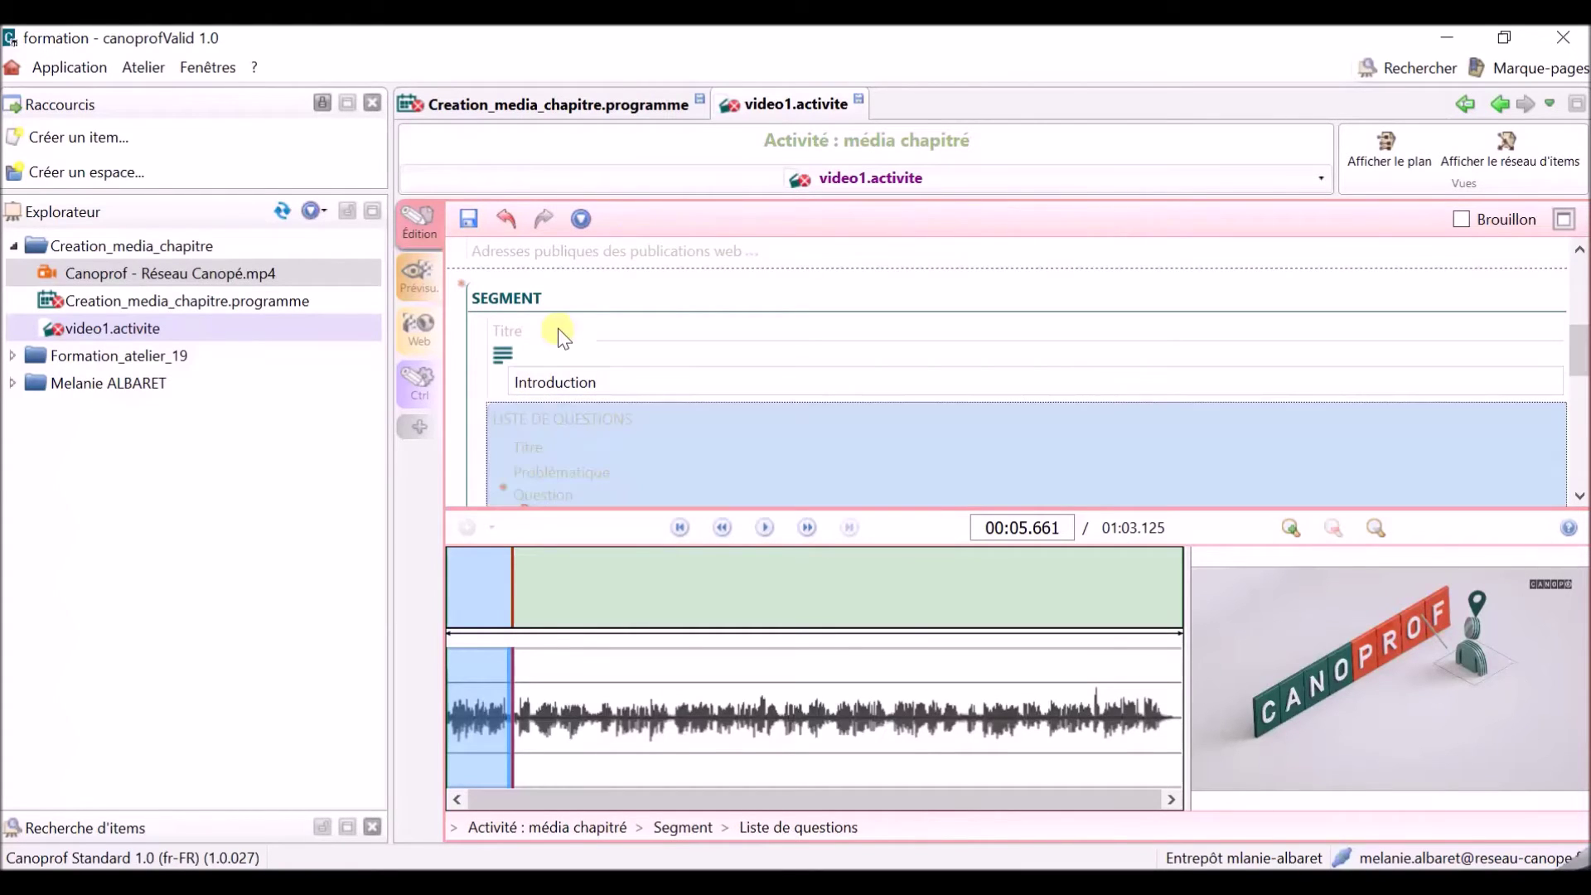
pyautogui.scroll(-1, 556, 348)
pyautogui.scroll(-1, 544, 382)
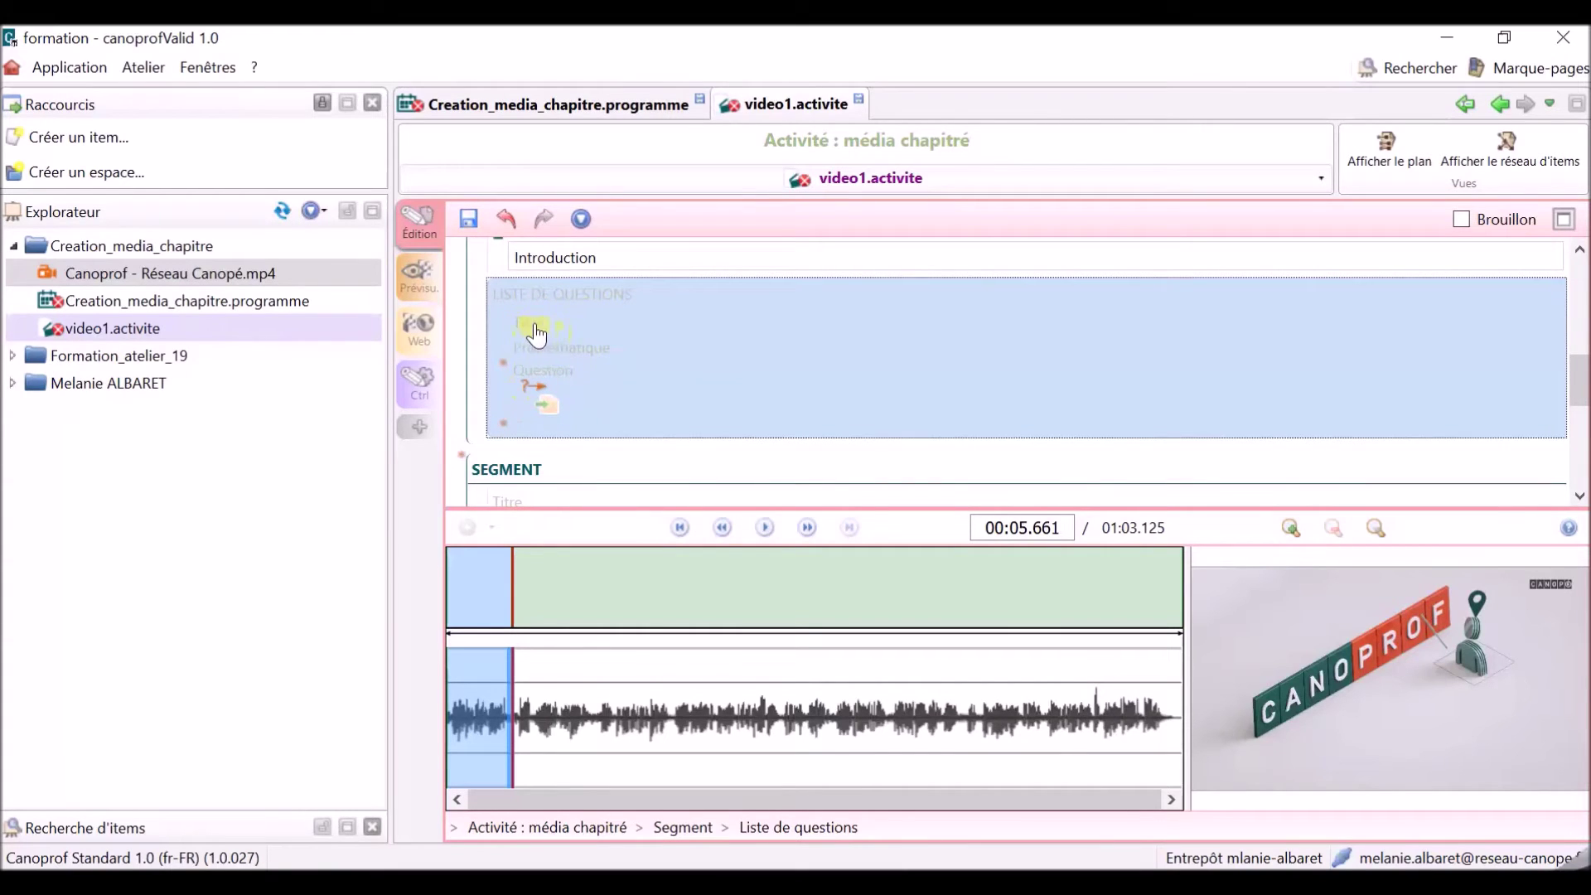
pyautogui.click(527, 395)
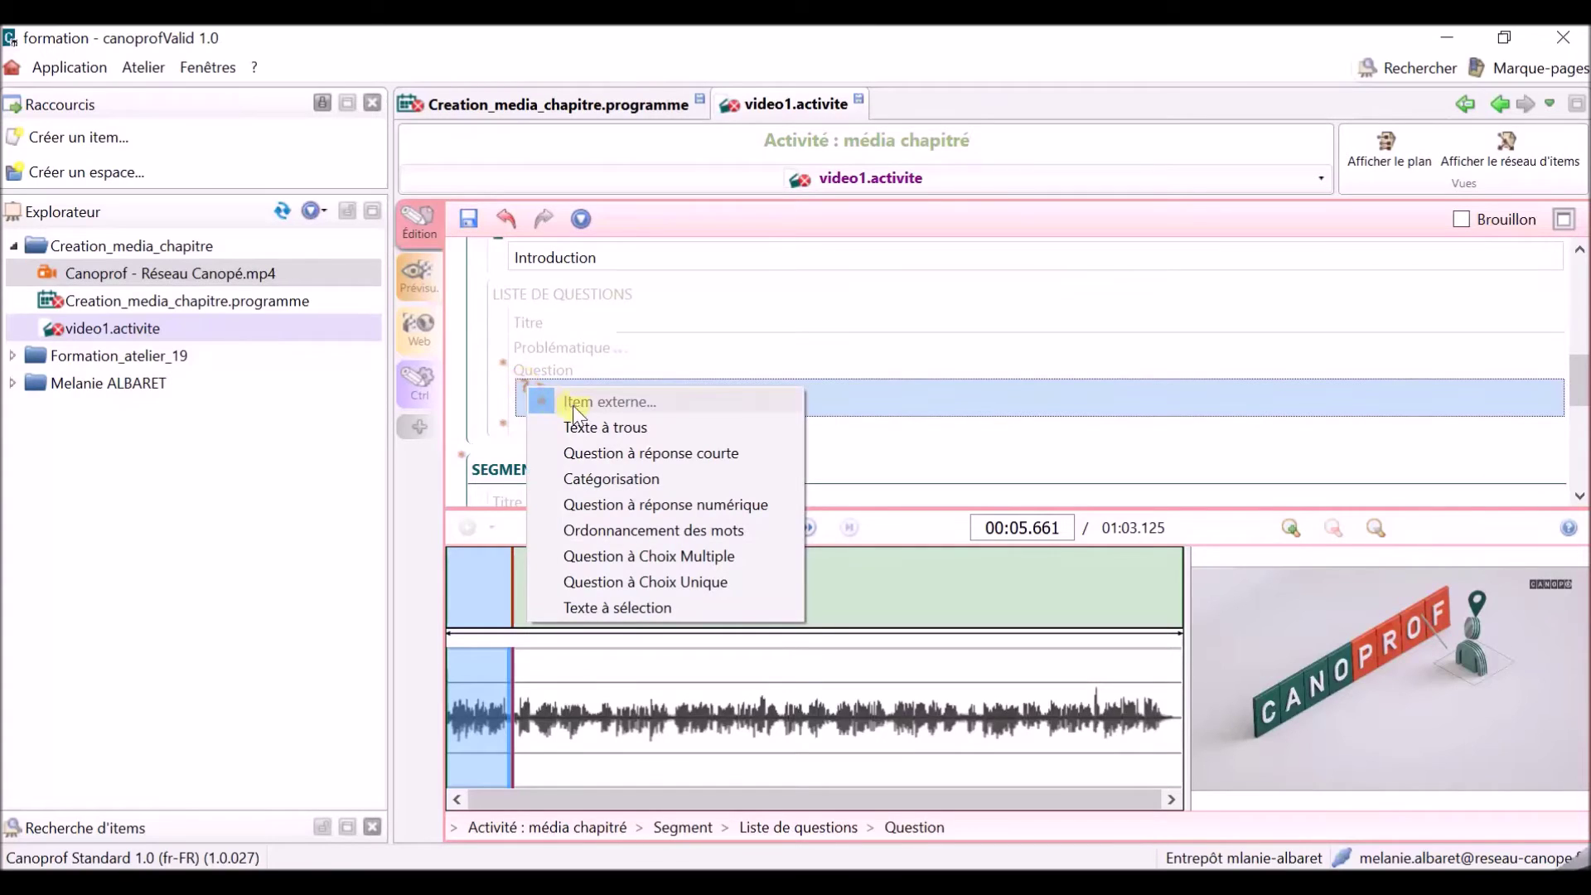
pyautogui.click(601, 428)
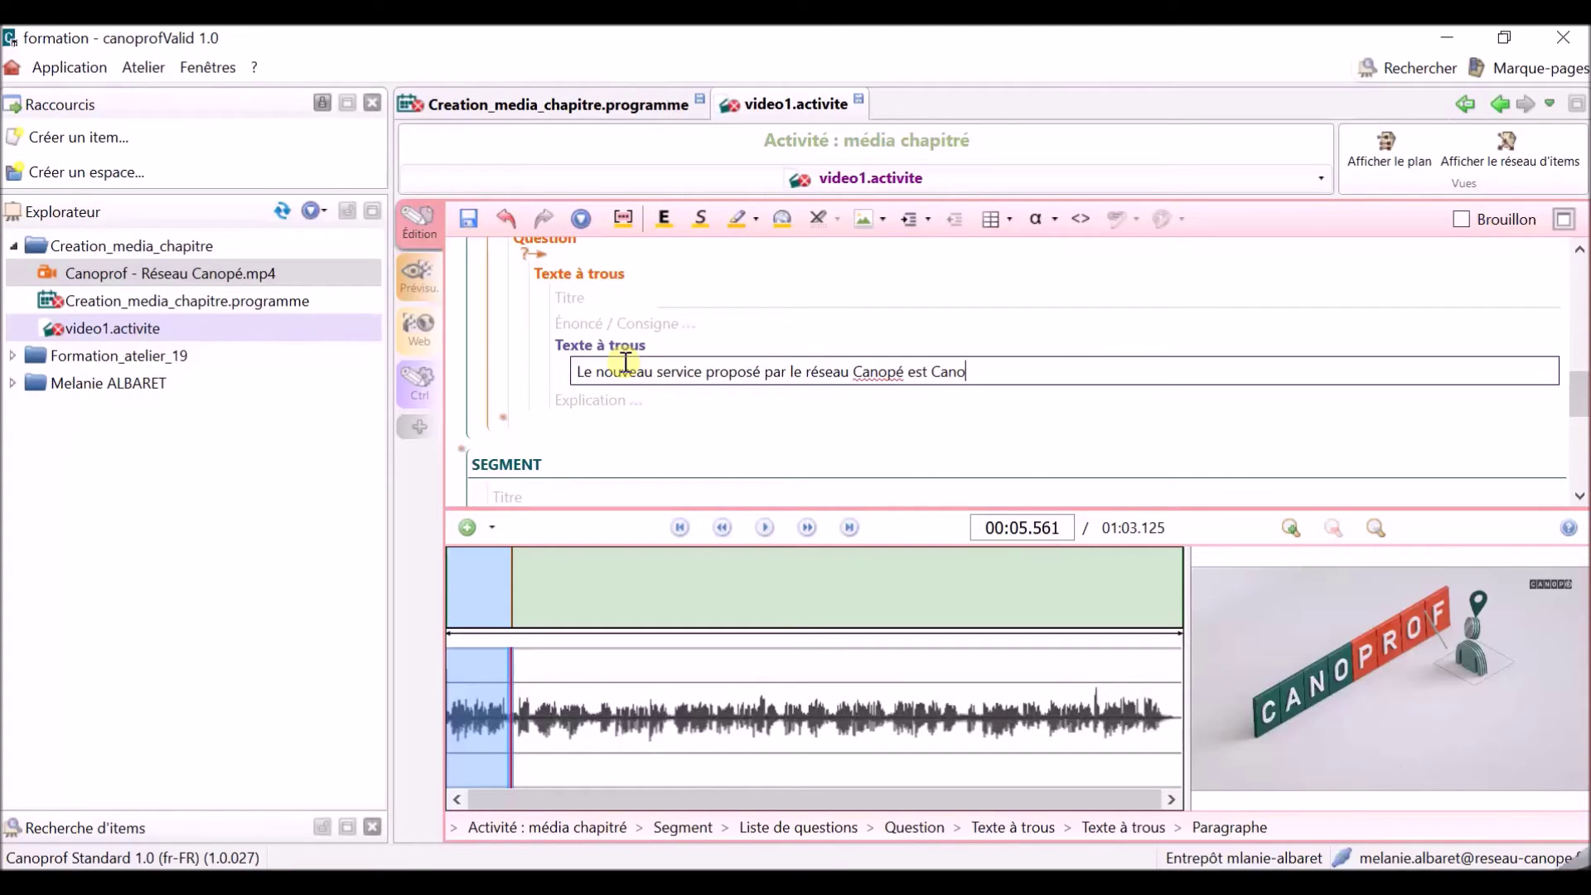
pyautogui.hotkey('ctrl', 'shift', 'Left')
pyautogui.click(623, 218)
pyautogui.click(728, 420)
# Play the video on to about 12.7 seconds and add another segment starting there.
pyautogui.scroll(-1, 728, 401)
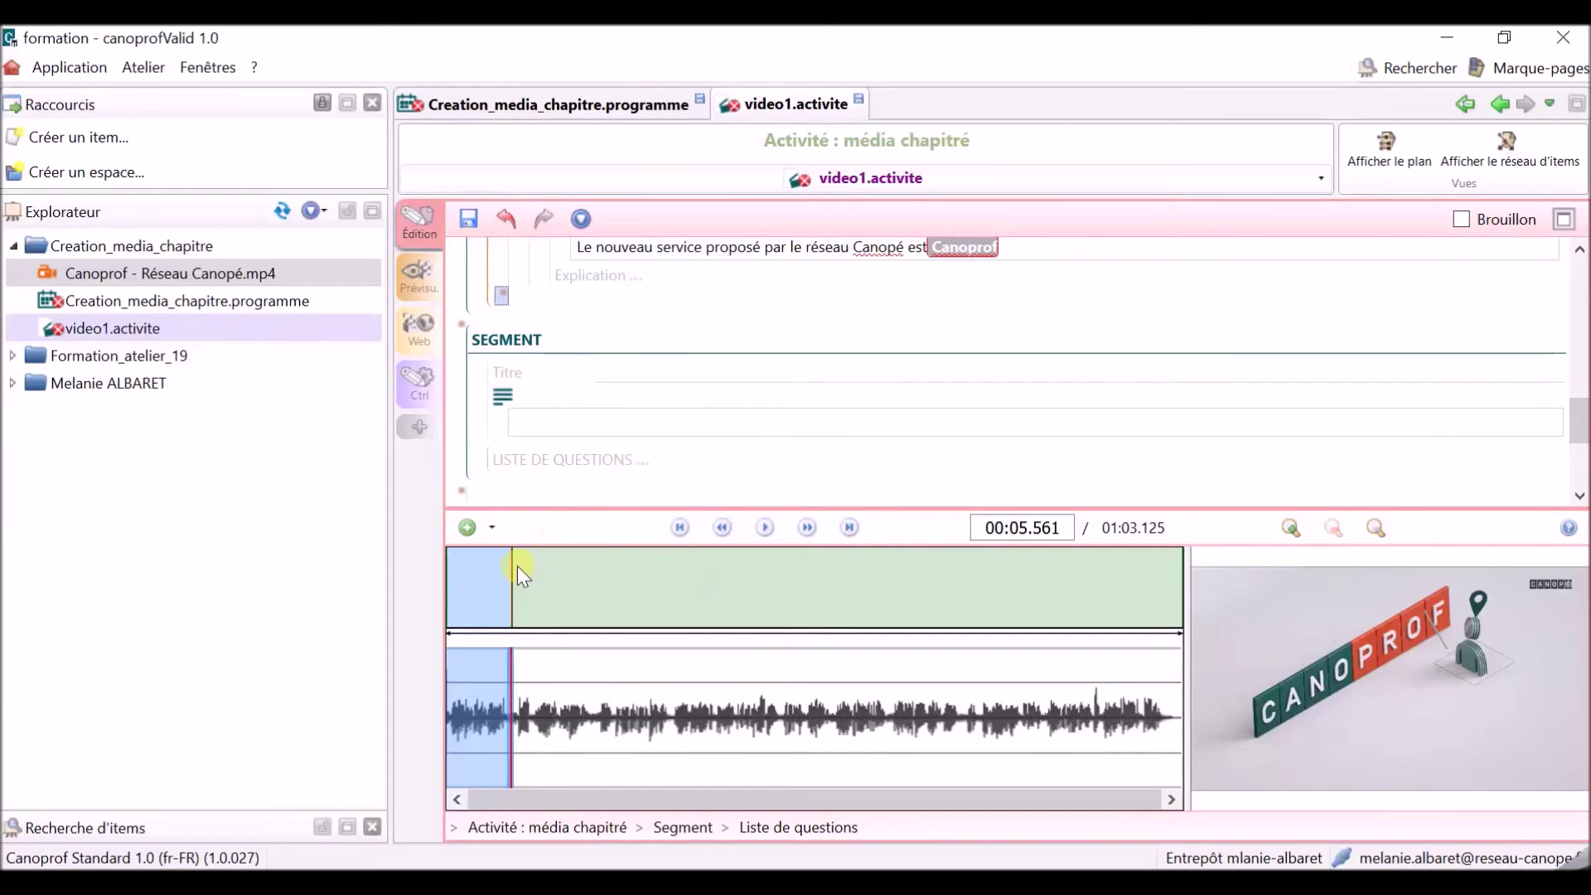
pyautogui.click(765, 528)
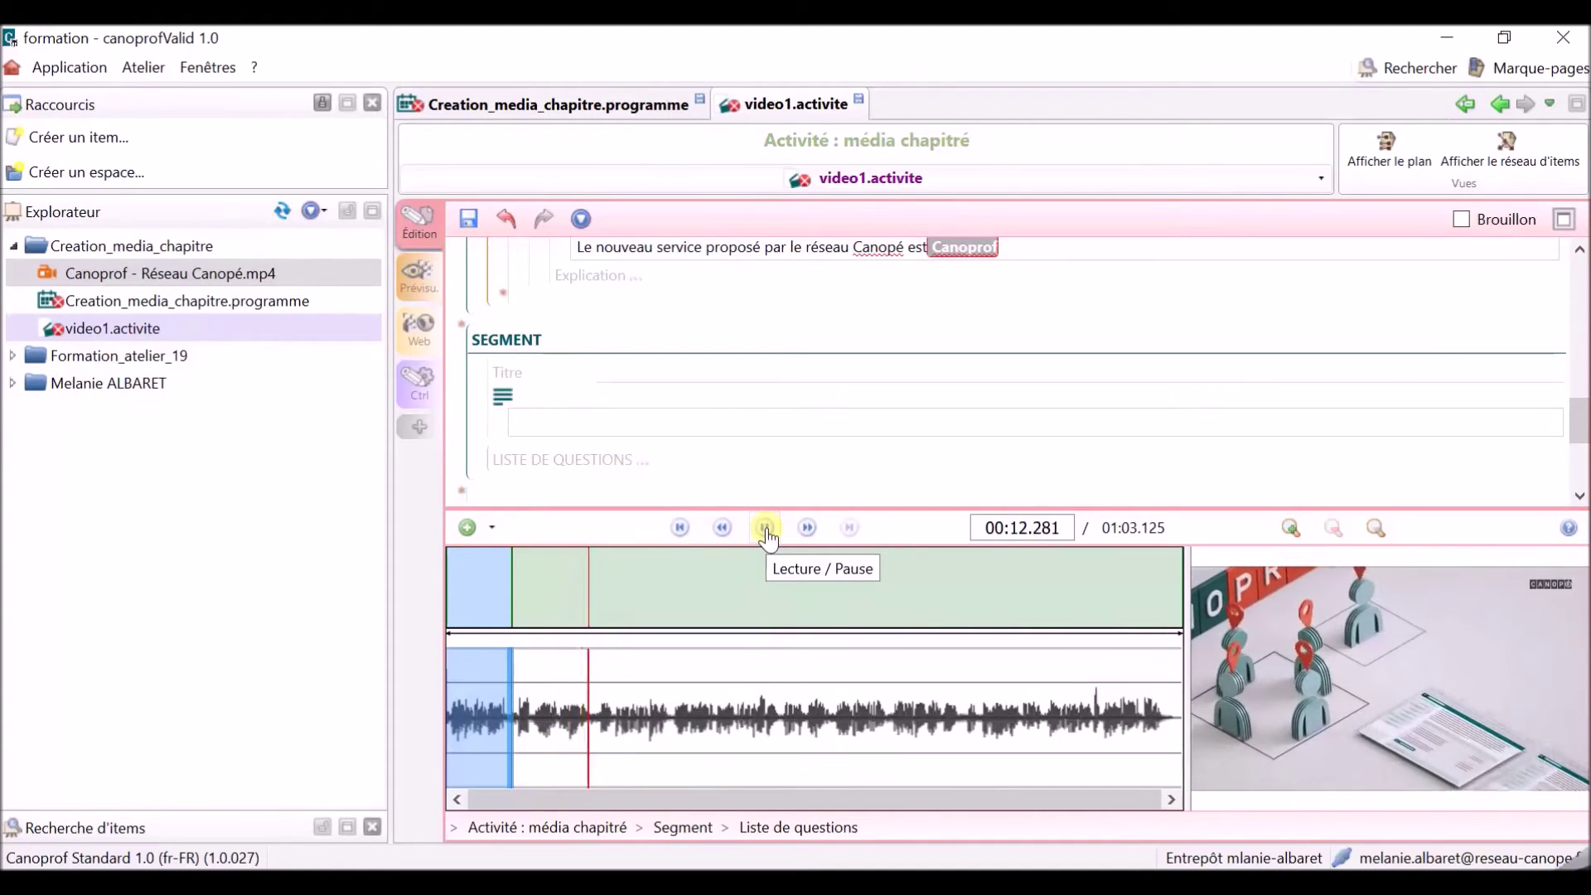
pyautogui.click(767, 531)
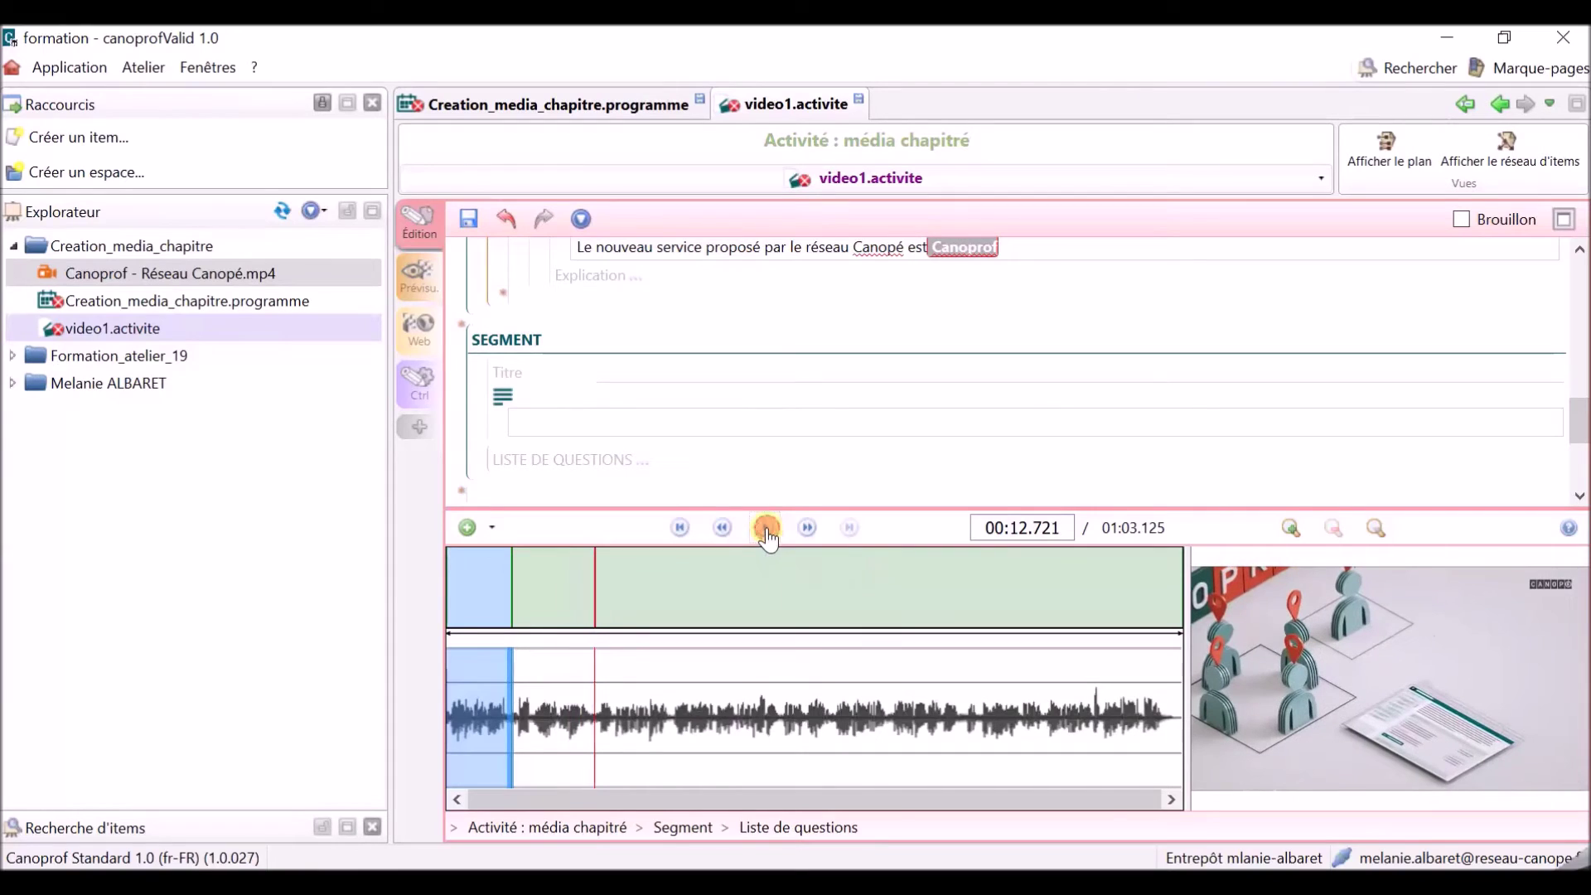
pyautogui.click(467, 527)
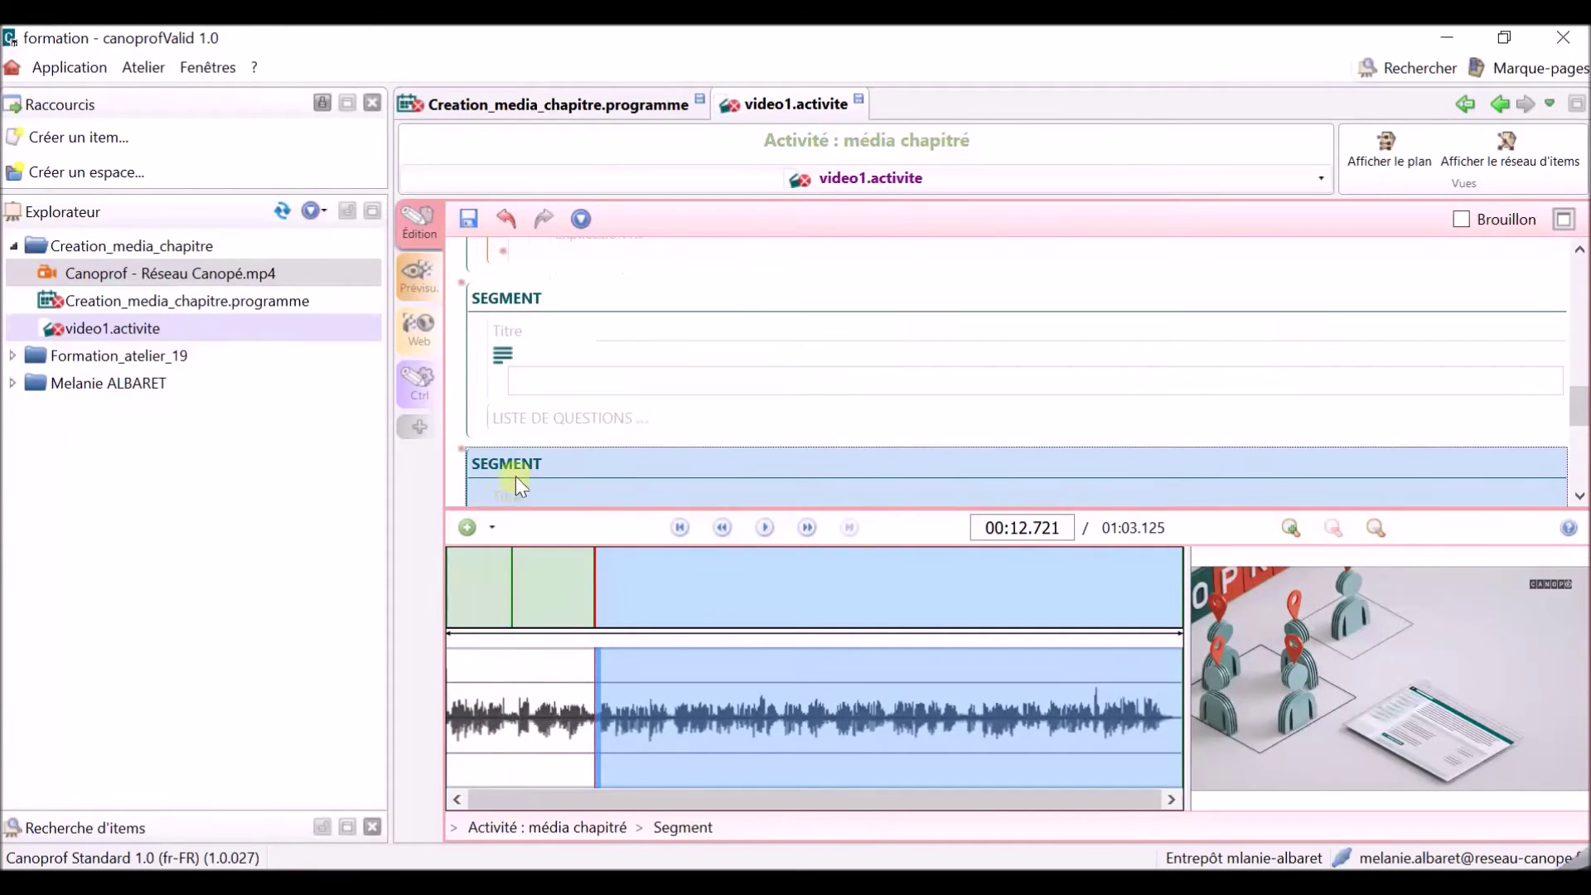
# Add a Question à Choix Multiple to the second segment with the statement "Avec Canoprof, je peux".
pyautogui.click(572, 382)
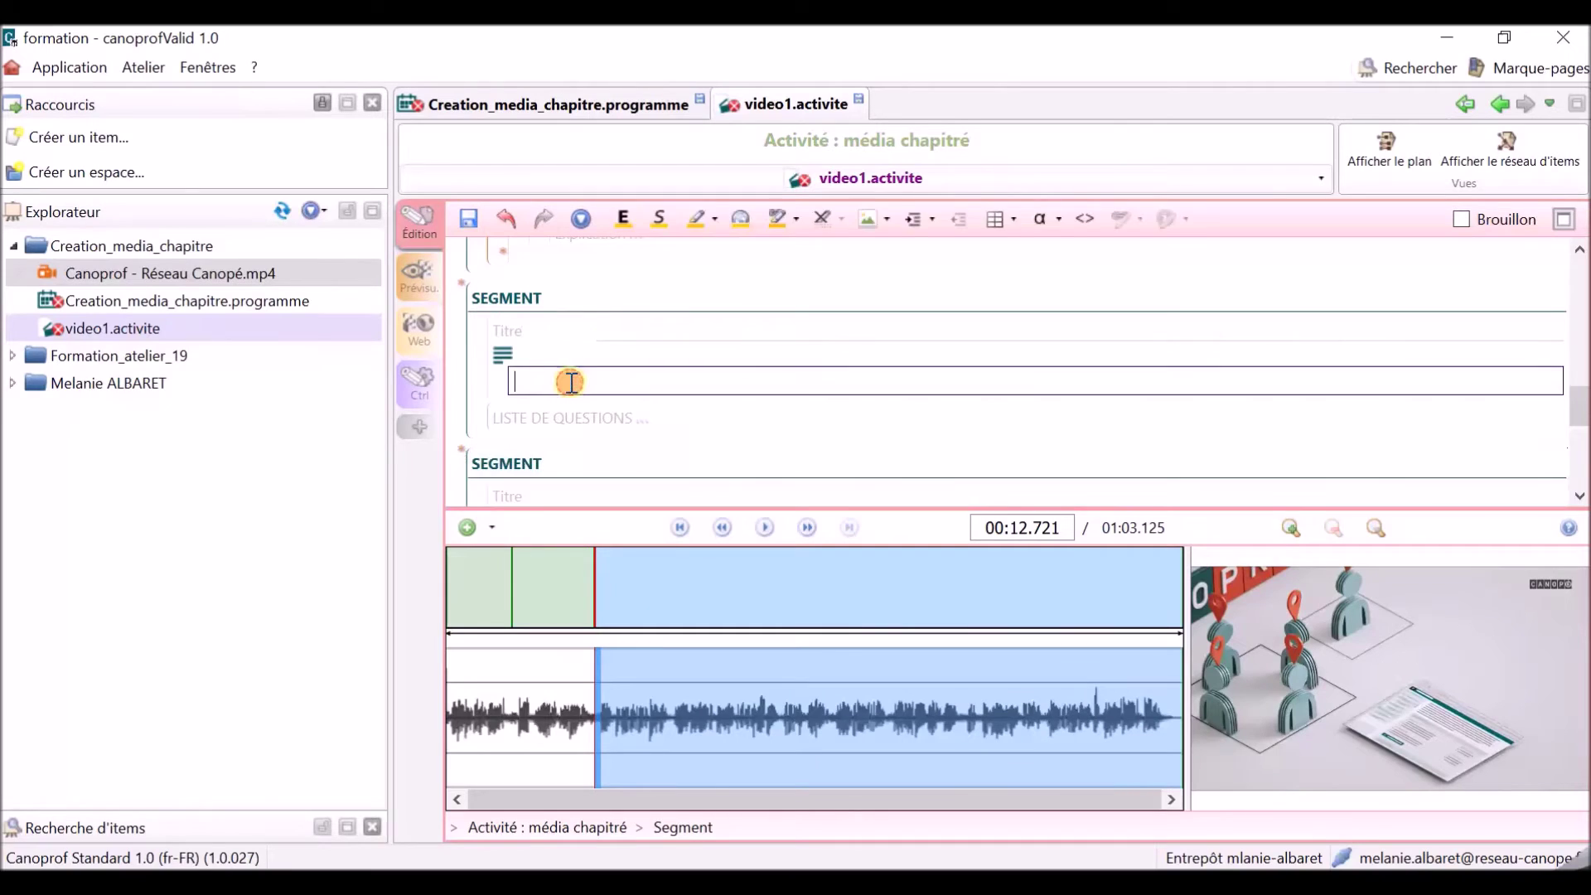
pyautogui.click(566, 357)
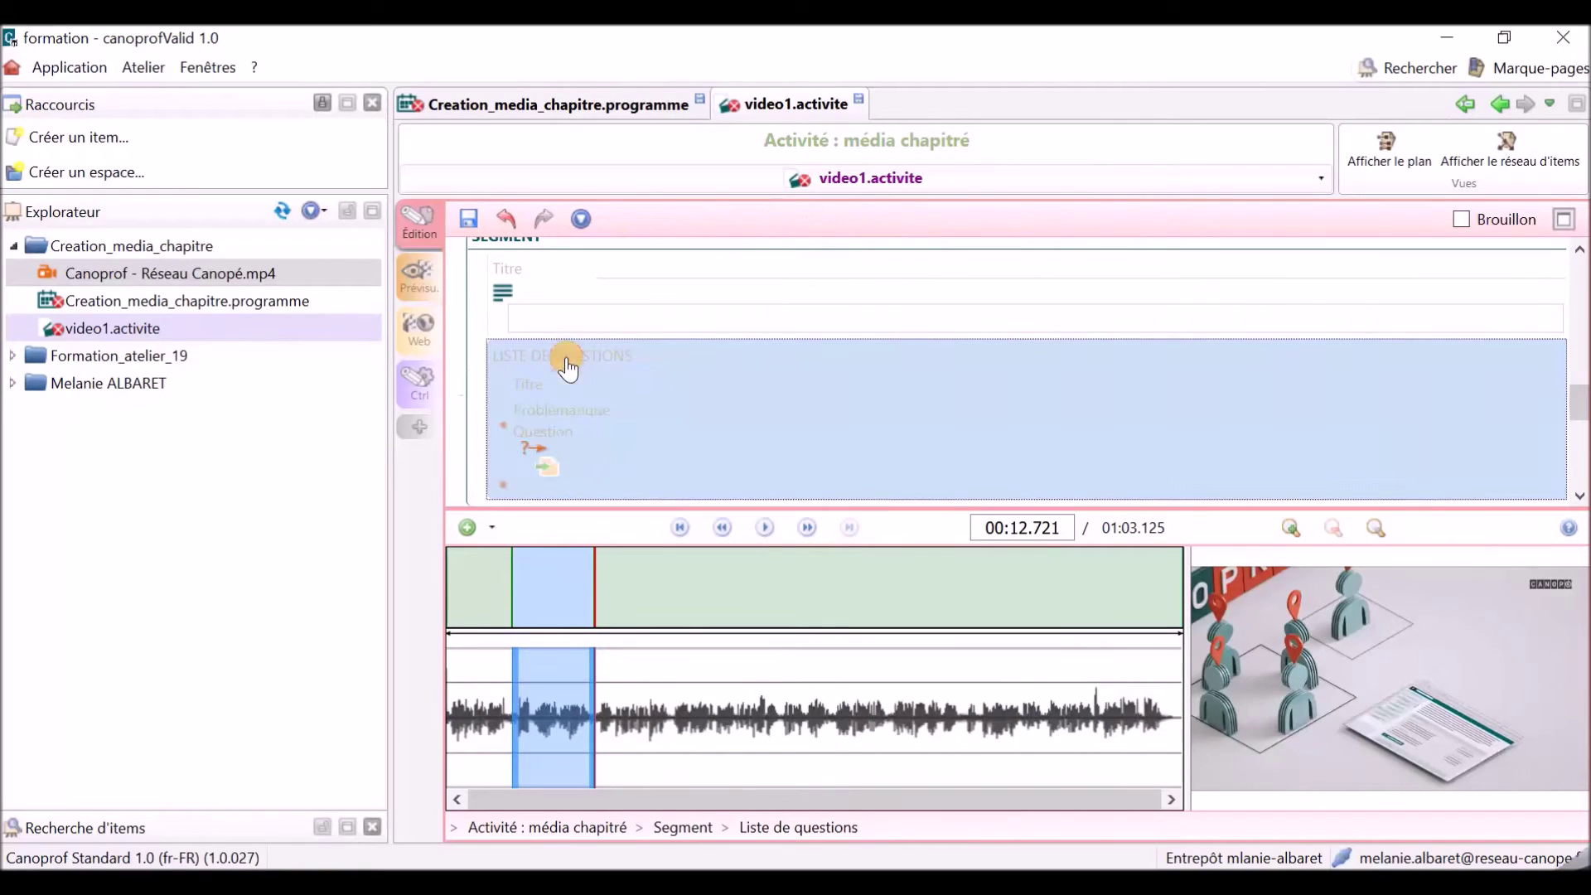
pyautogui.click(537, 455)
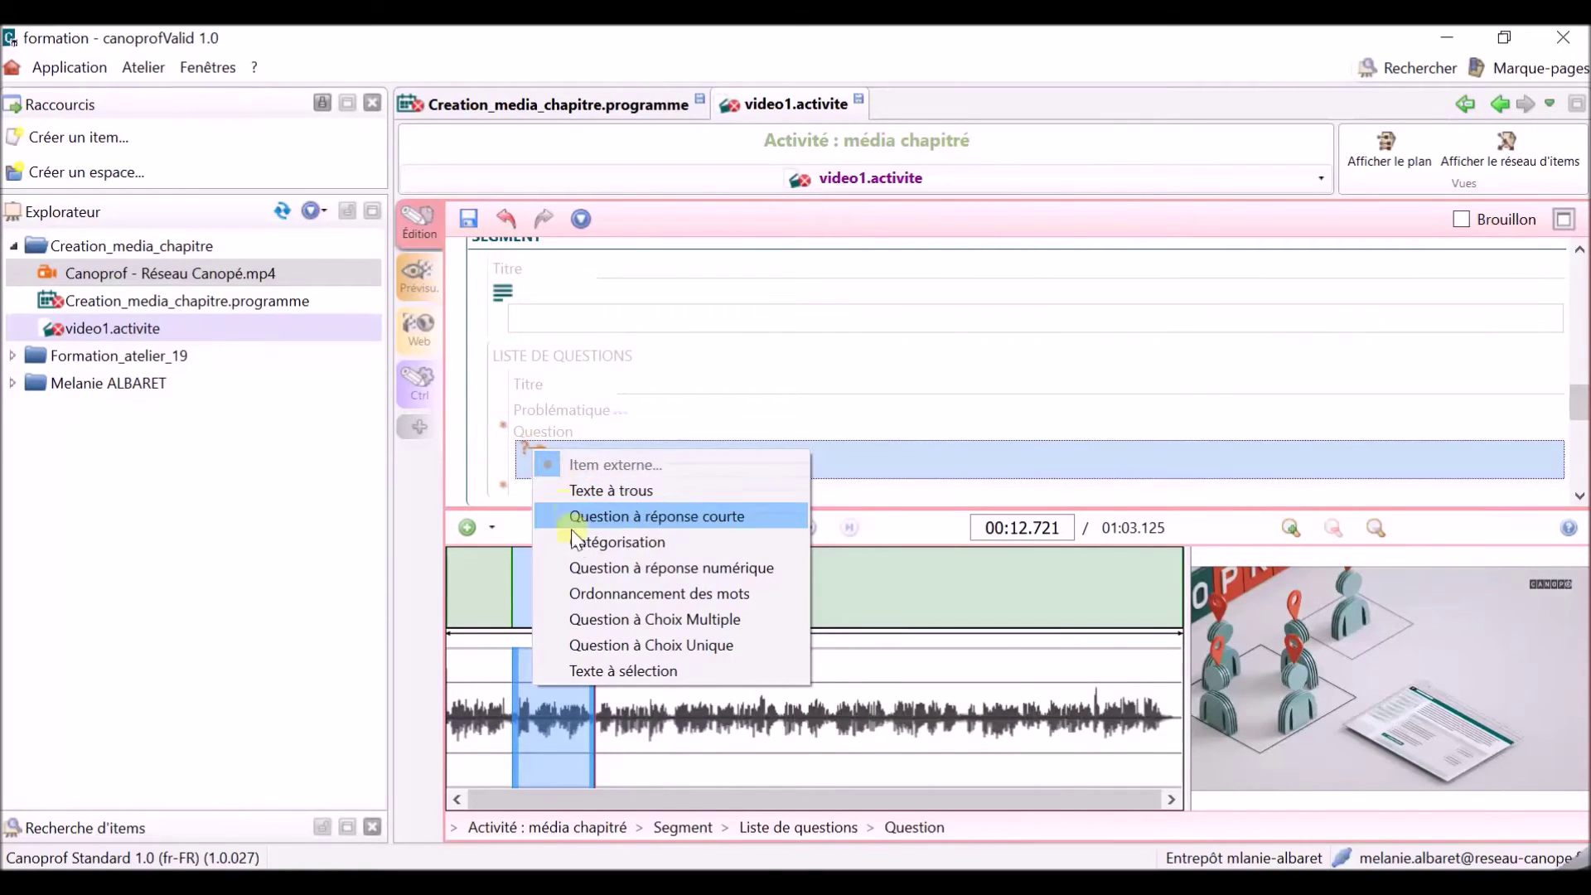
pyautogui.click(575, 621)
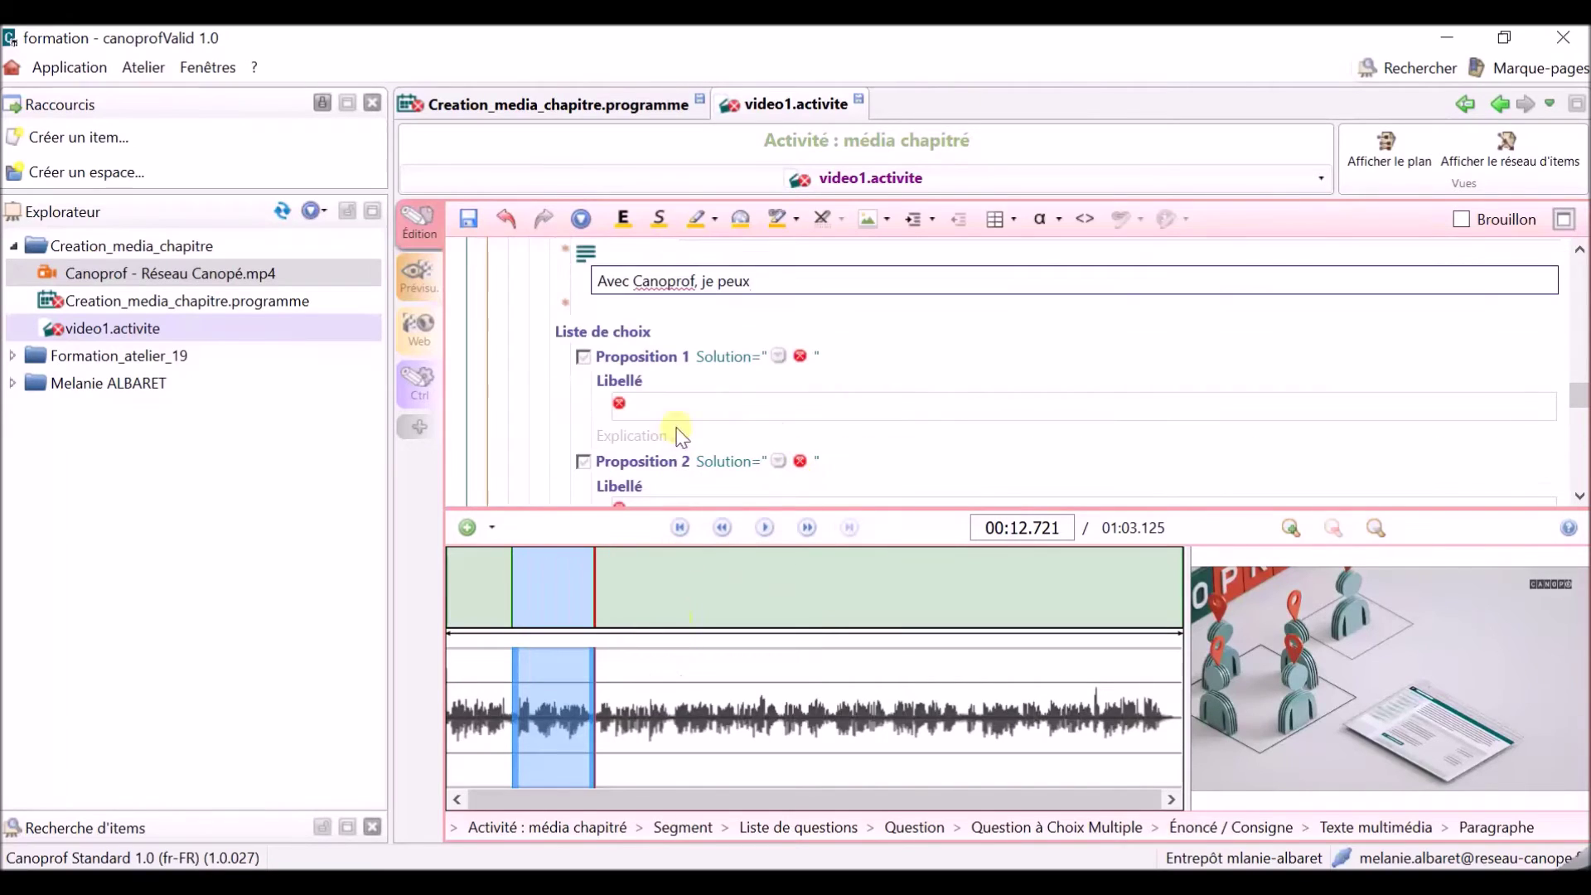
# Enter "Travailler à plusieurs" as the label of Proposition 1 and set its solution to Coché.
pyautogui.click(675, 406)
pyautogui.write('Travailler à plueiru')
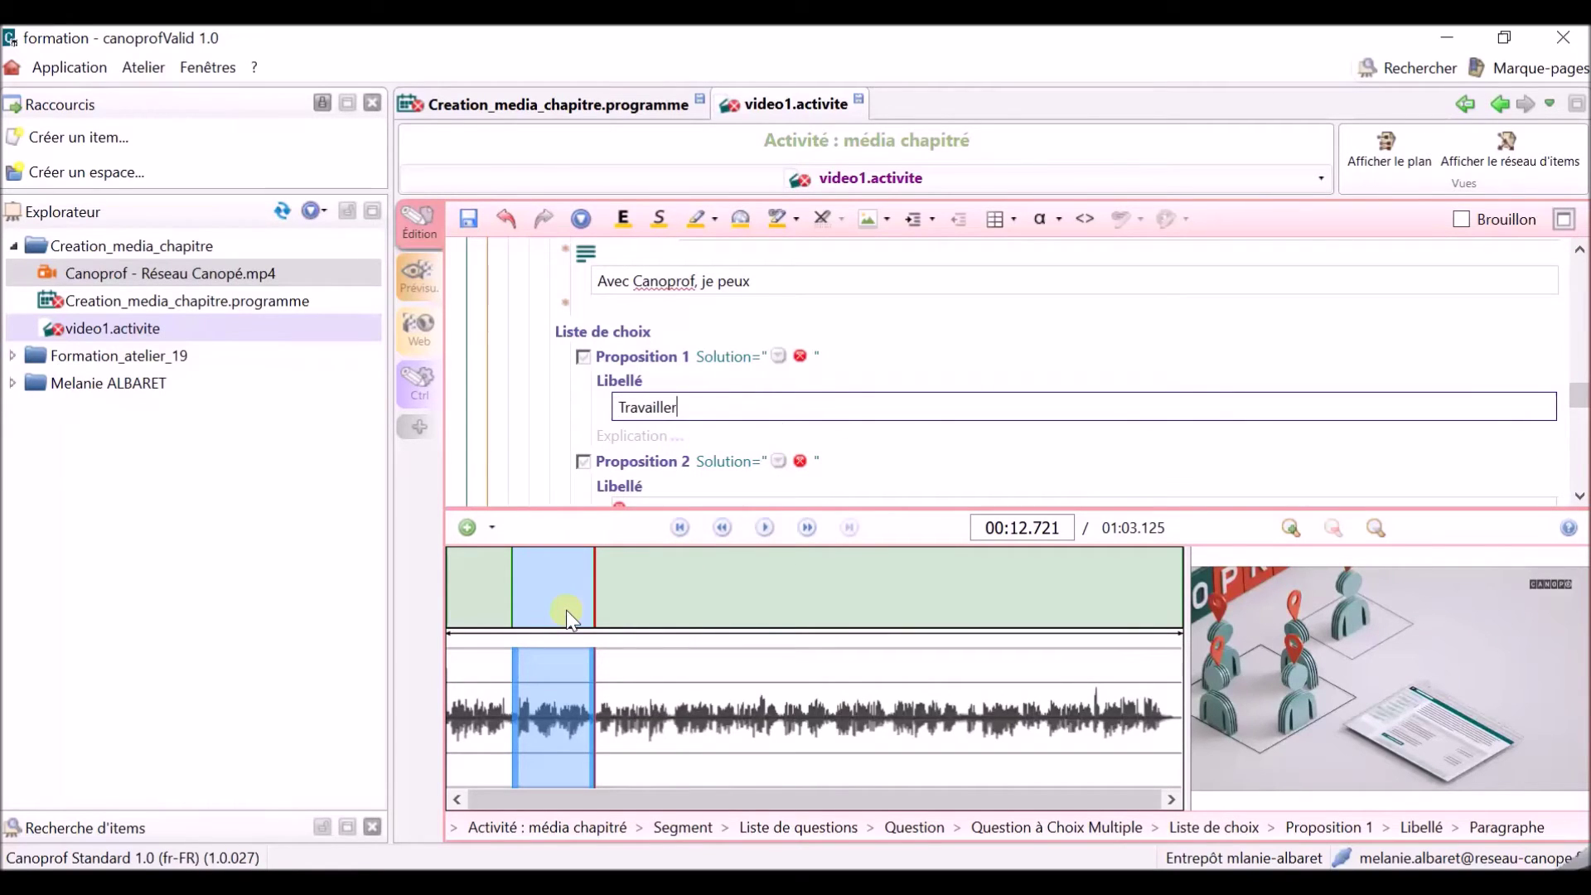
pyautogui.press('BackSpace')
pyautogui.press('BackSpace')
pyautogui.press('BackSpace')
pyautogui.press('BackSpace')
pyautogui.write('sieu')
pyautogui.click(778, 356)
pyautogui.click(797, 368)
# Enter "Diffuser mes cours" as the label of Proposition 2 and set its solution to Coché.
pyautogui.click(663, 445)
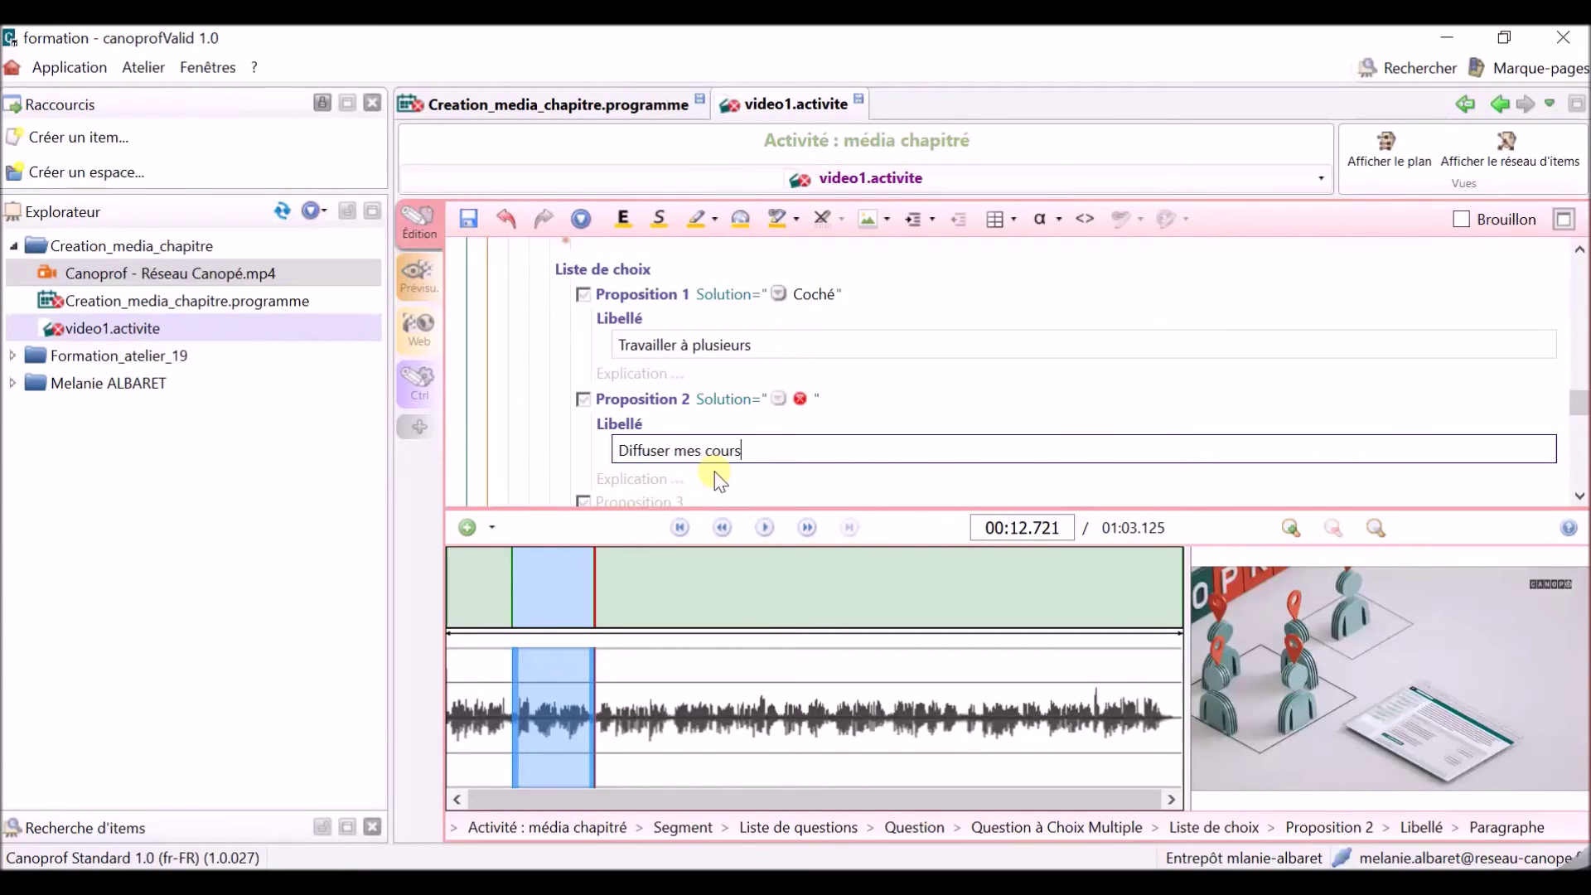
pyautogui.click(777, 399)
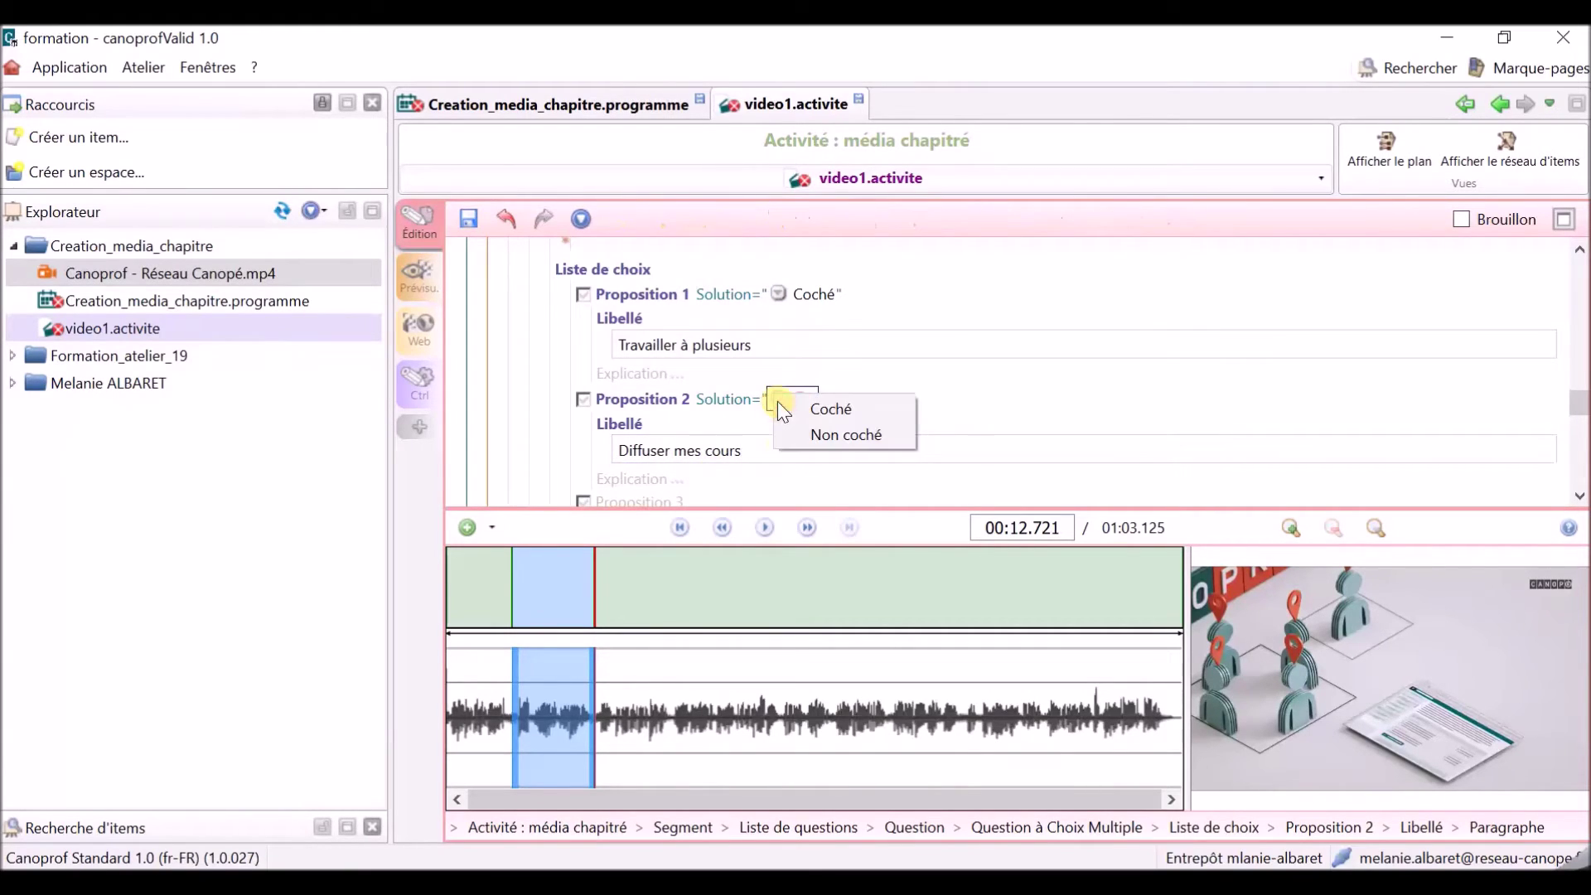
pyautogui.click(789, 414)
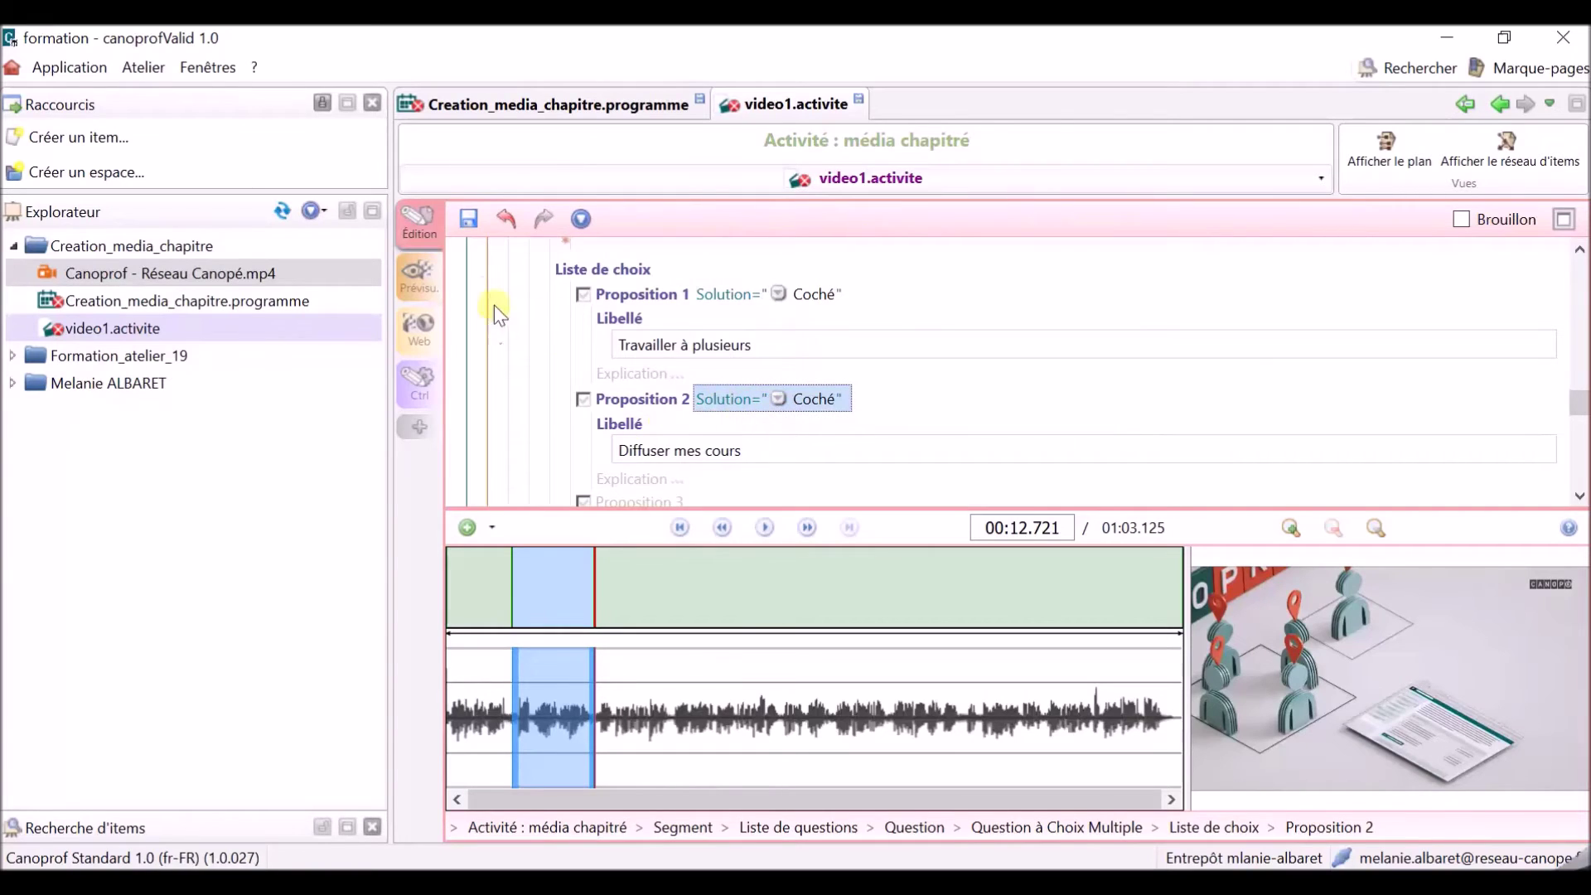
# Save and close the video1 activity, and save the Creation_media_chapitre programme.
pyautogui.click(468, 221)
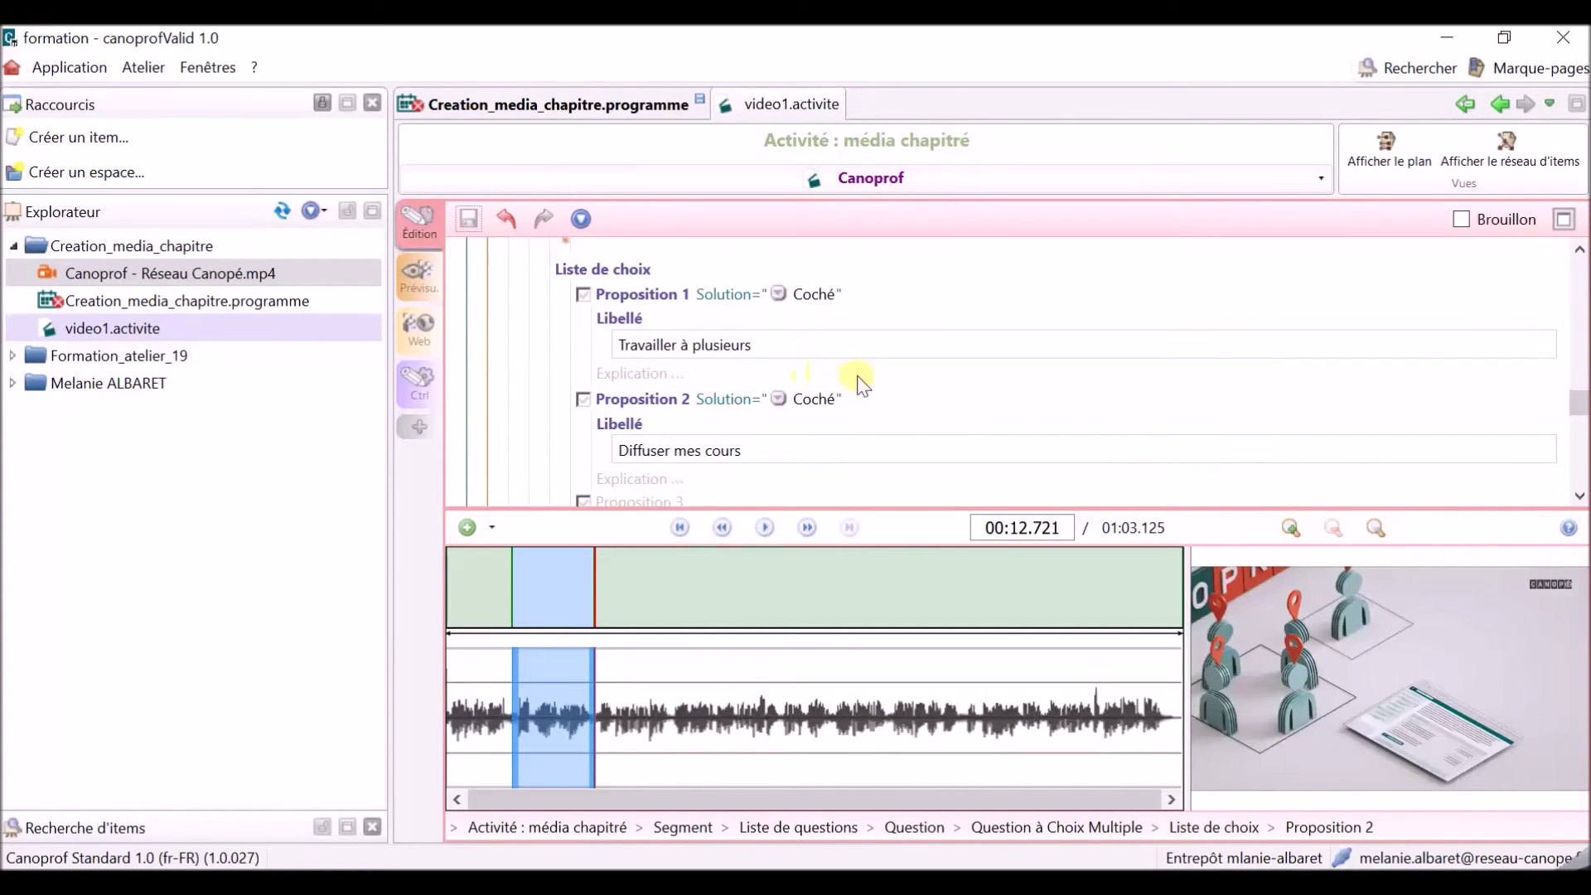
pyautogui.scroll(-1, 673, 403)
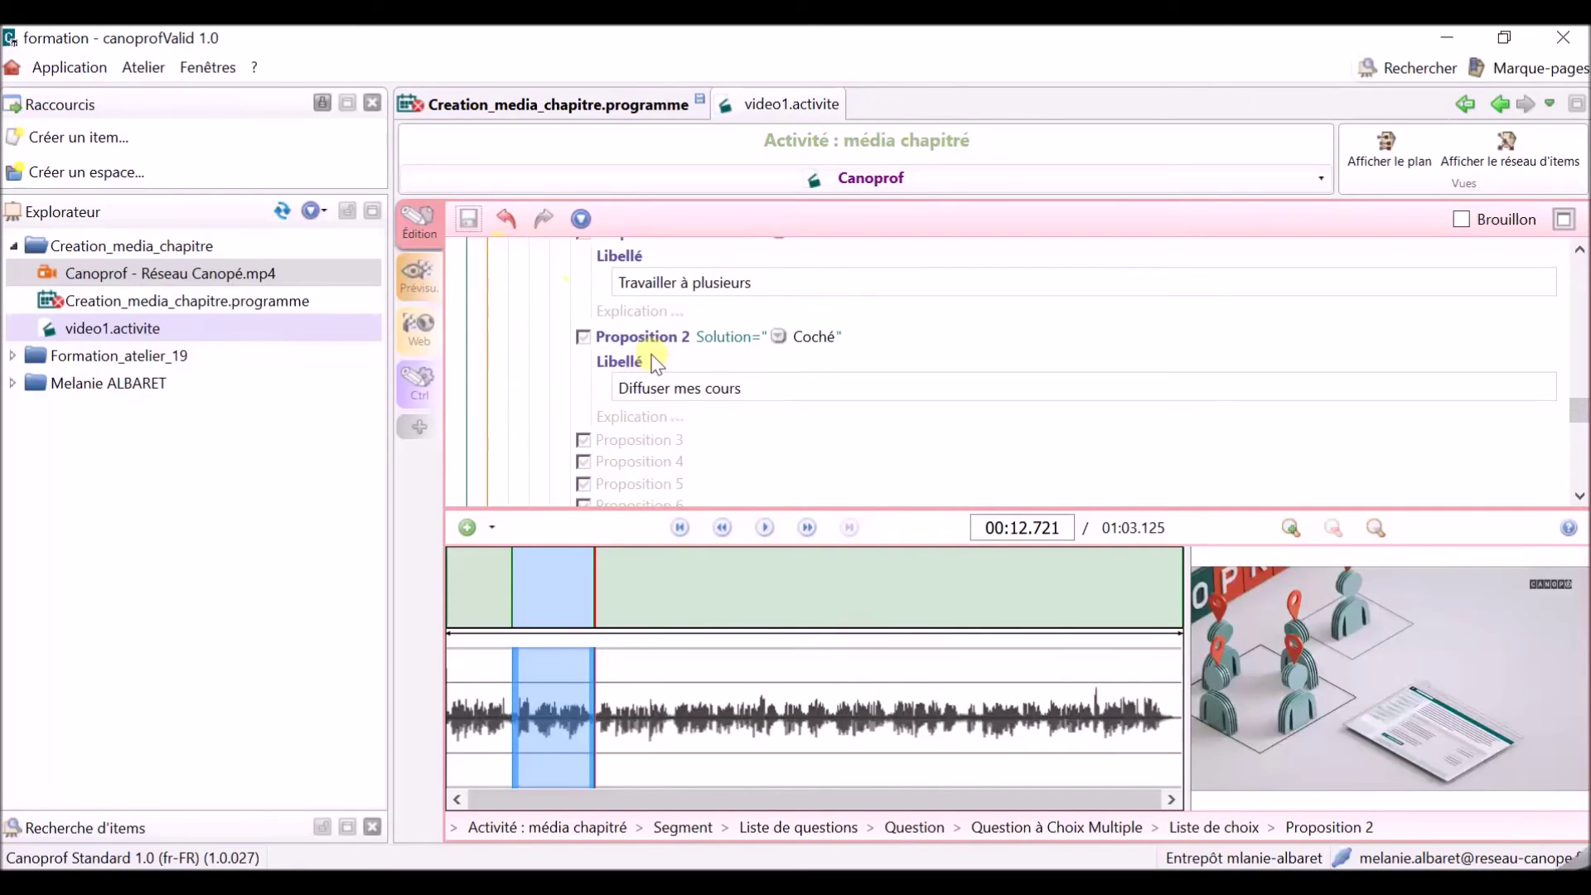
pyautogui.scroll(3, 651, 355)
pyautogui.scroll(10, 650, 354)
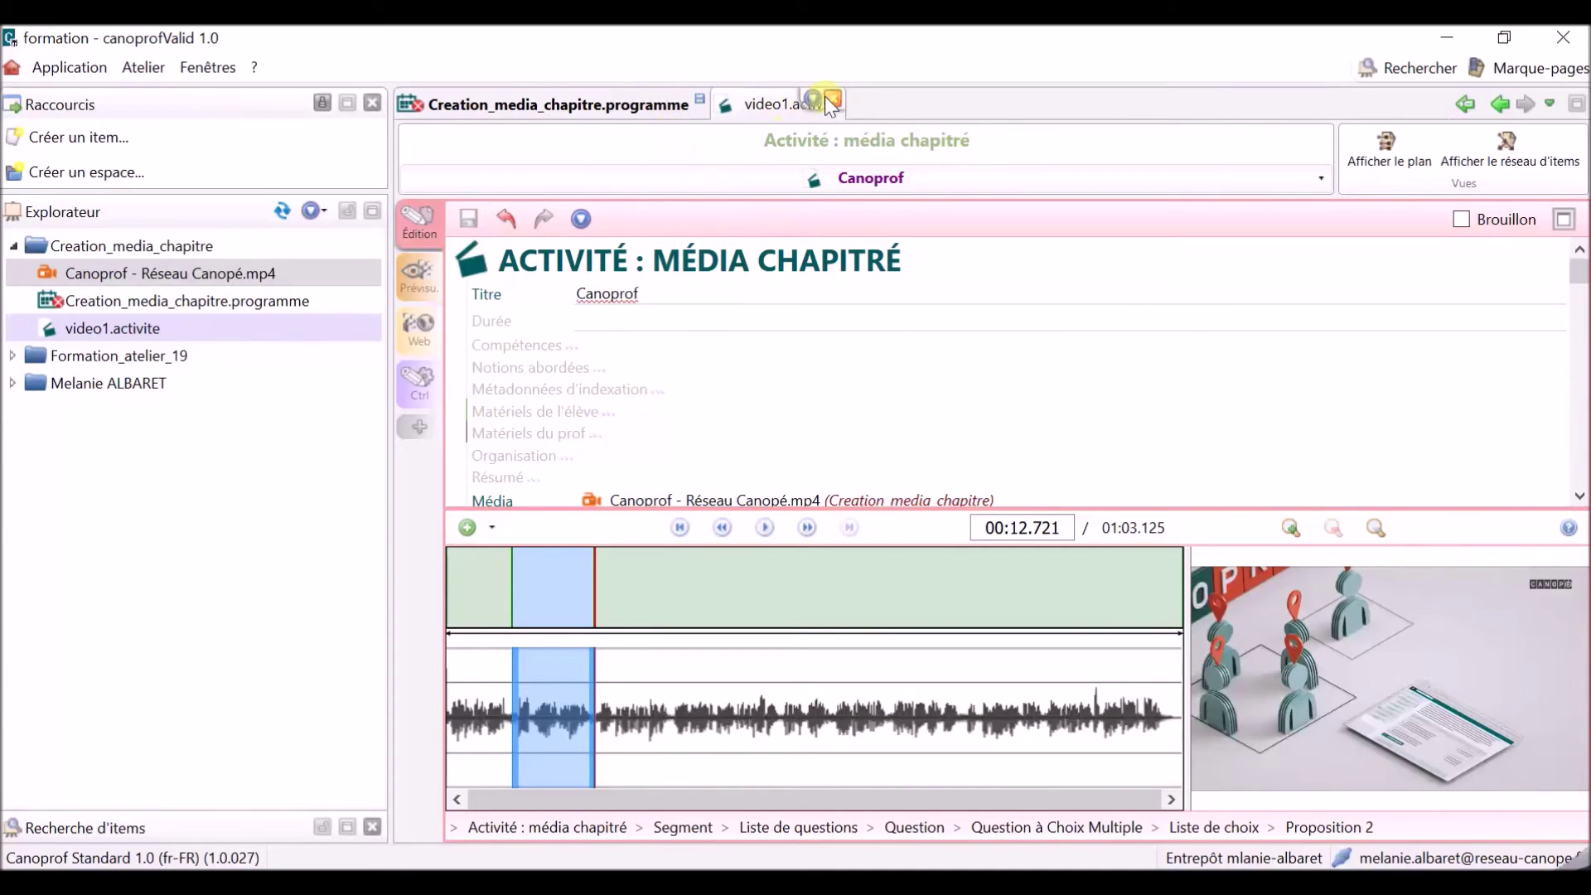
pyautogui.click(831, 100)
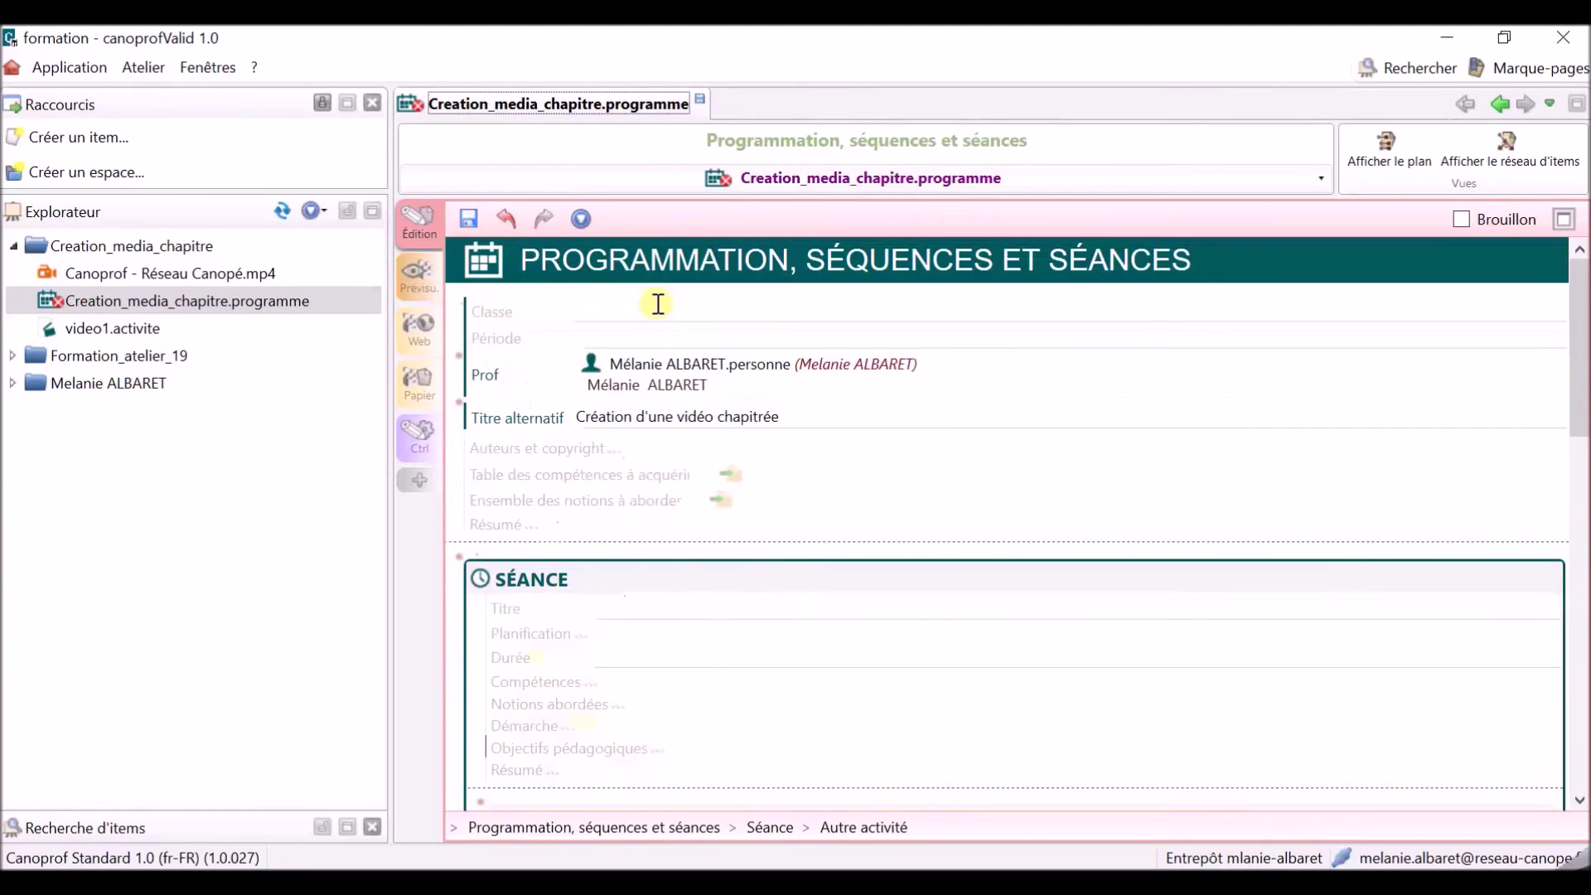
pyautogui.click(469, 219)
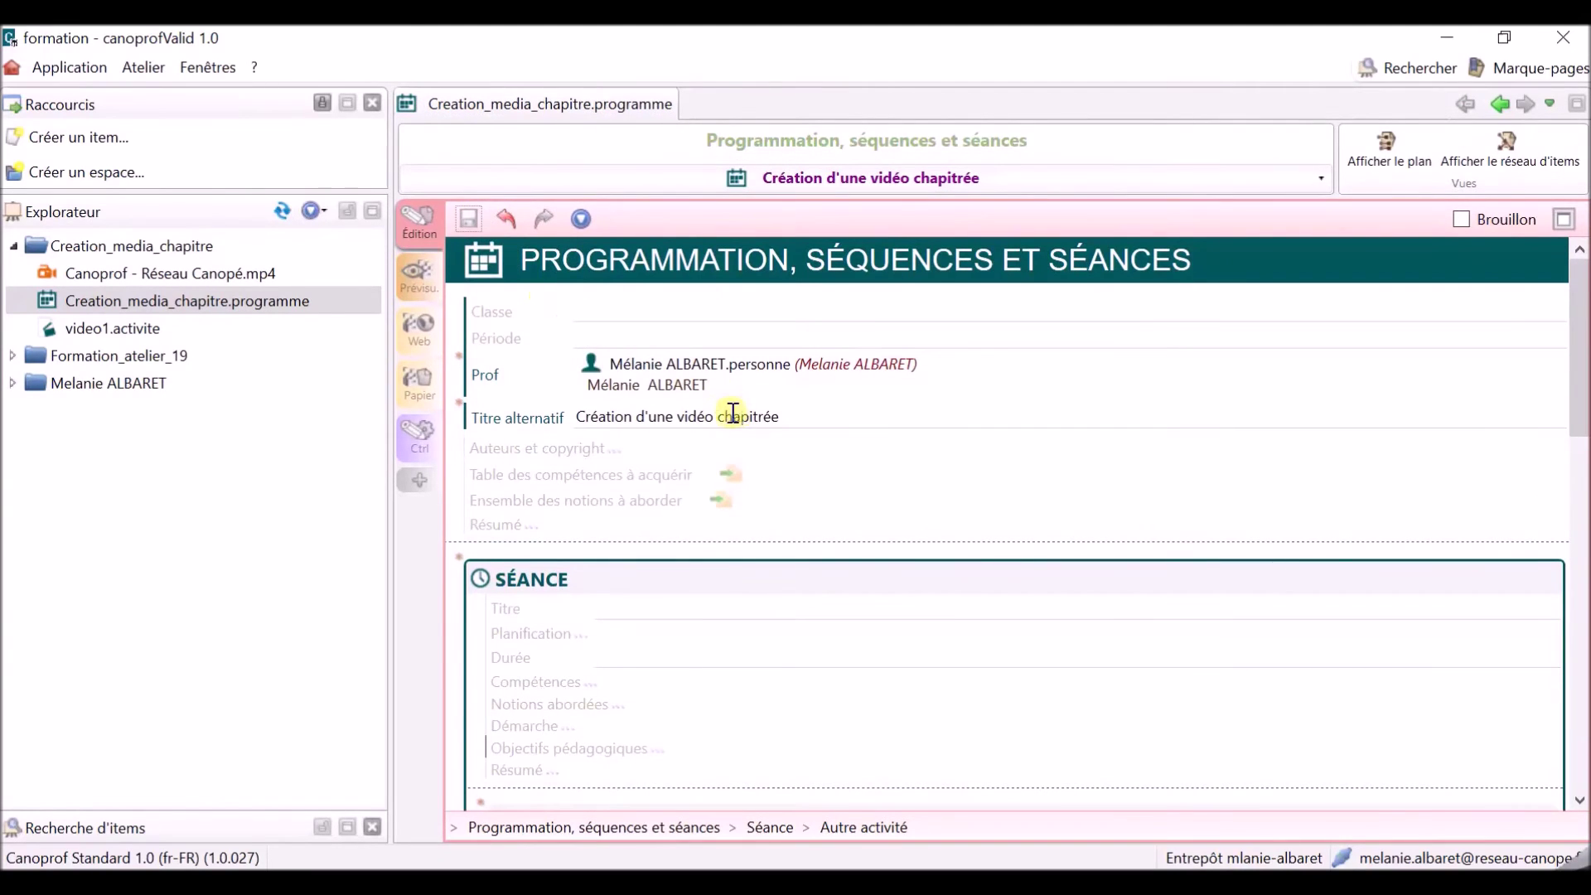
# Preview the programme and start playing the chaptered video of its Canoprof activity.
pyautogui.scroll(-3, 531, 373)
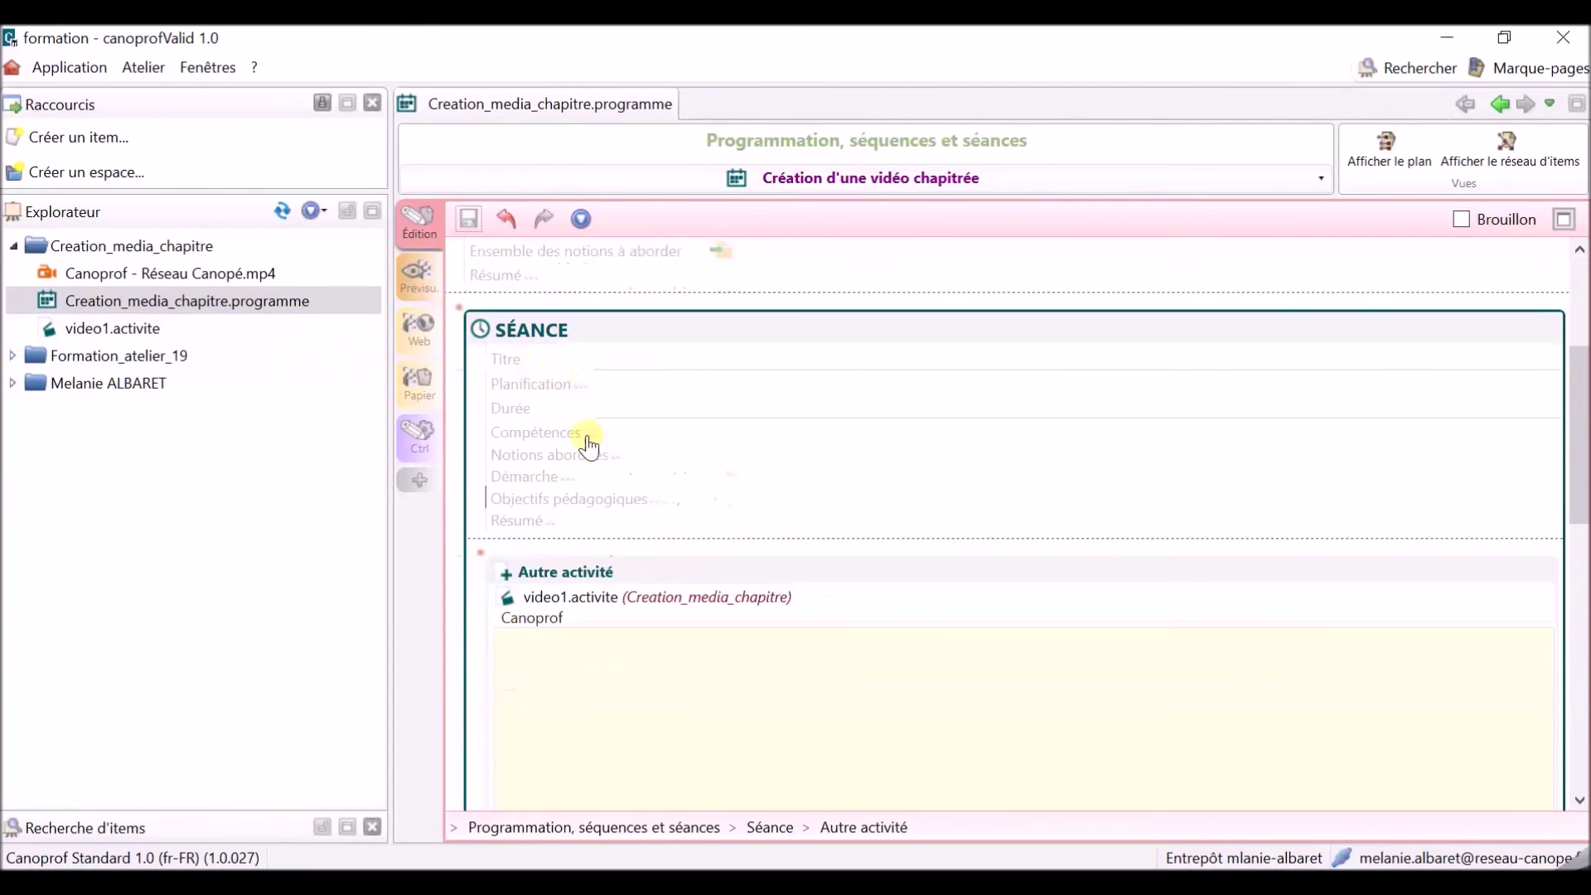
pyautogui.scroll(-2, 604, 614)
pyautogui.scroll(2, 604, 614)
pyautogui.scroll(-1, 607, 604)
pyautogui.scroll(3, 597, 595)
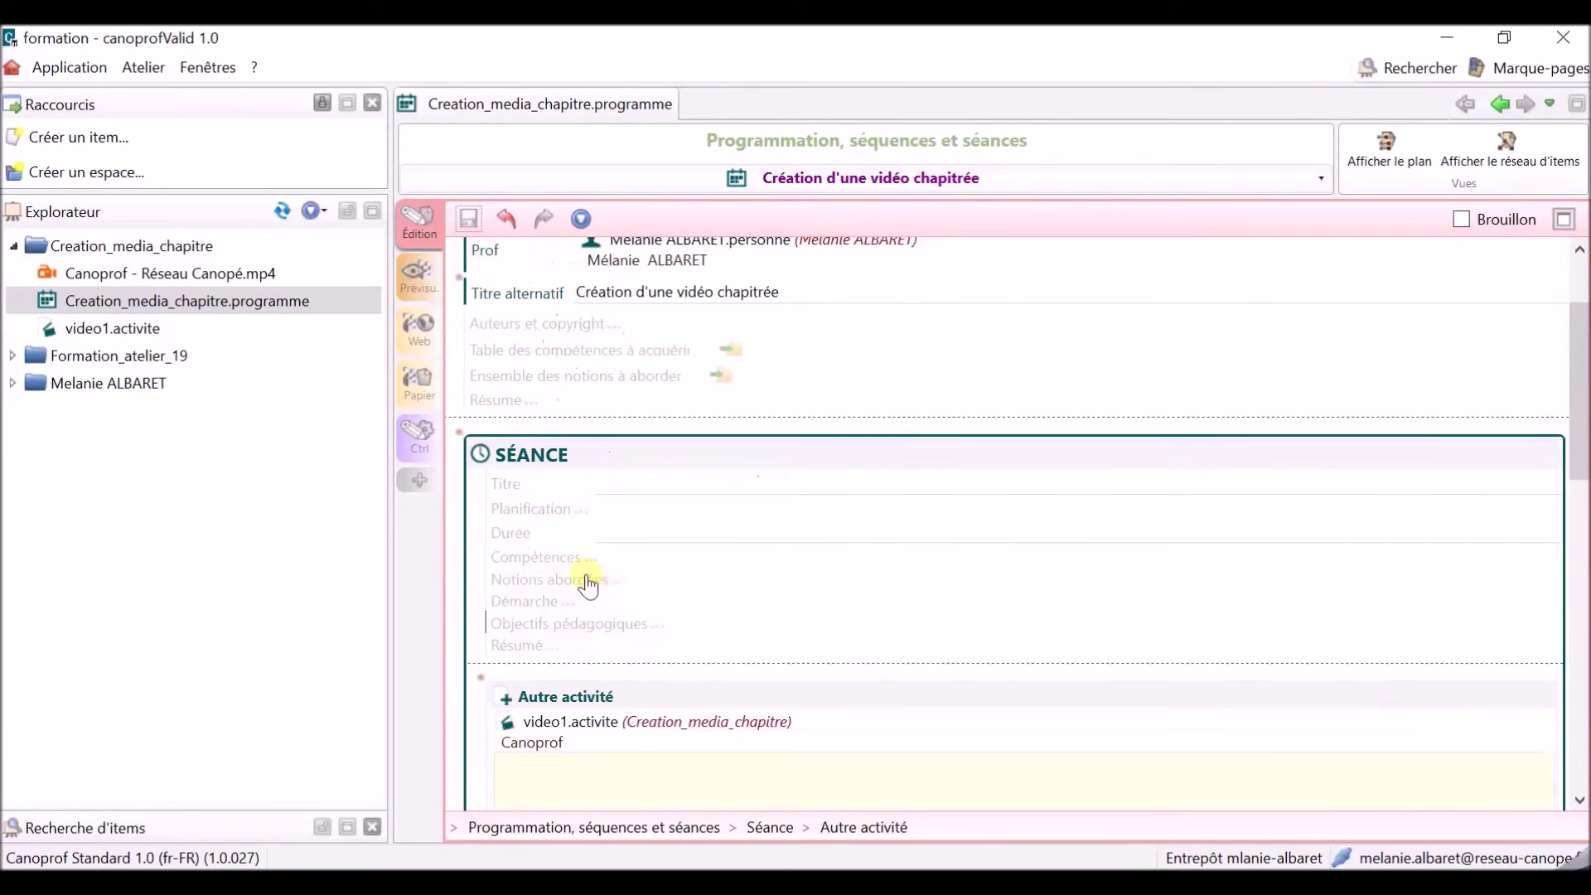
pyautogui.scroll(2, 583, 576)
pyautogui.click(413, 290)
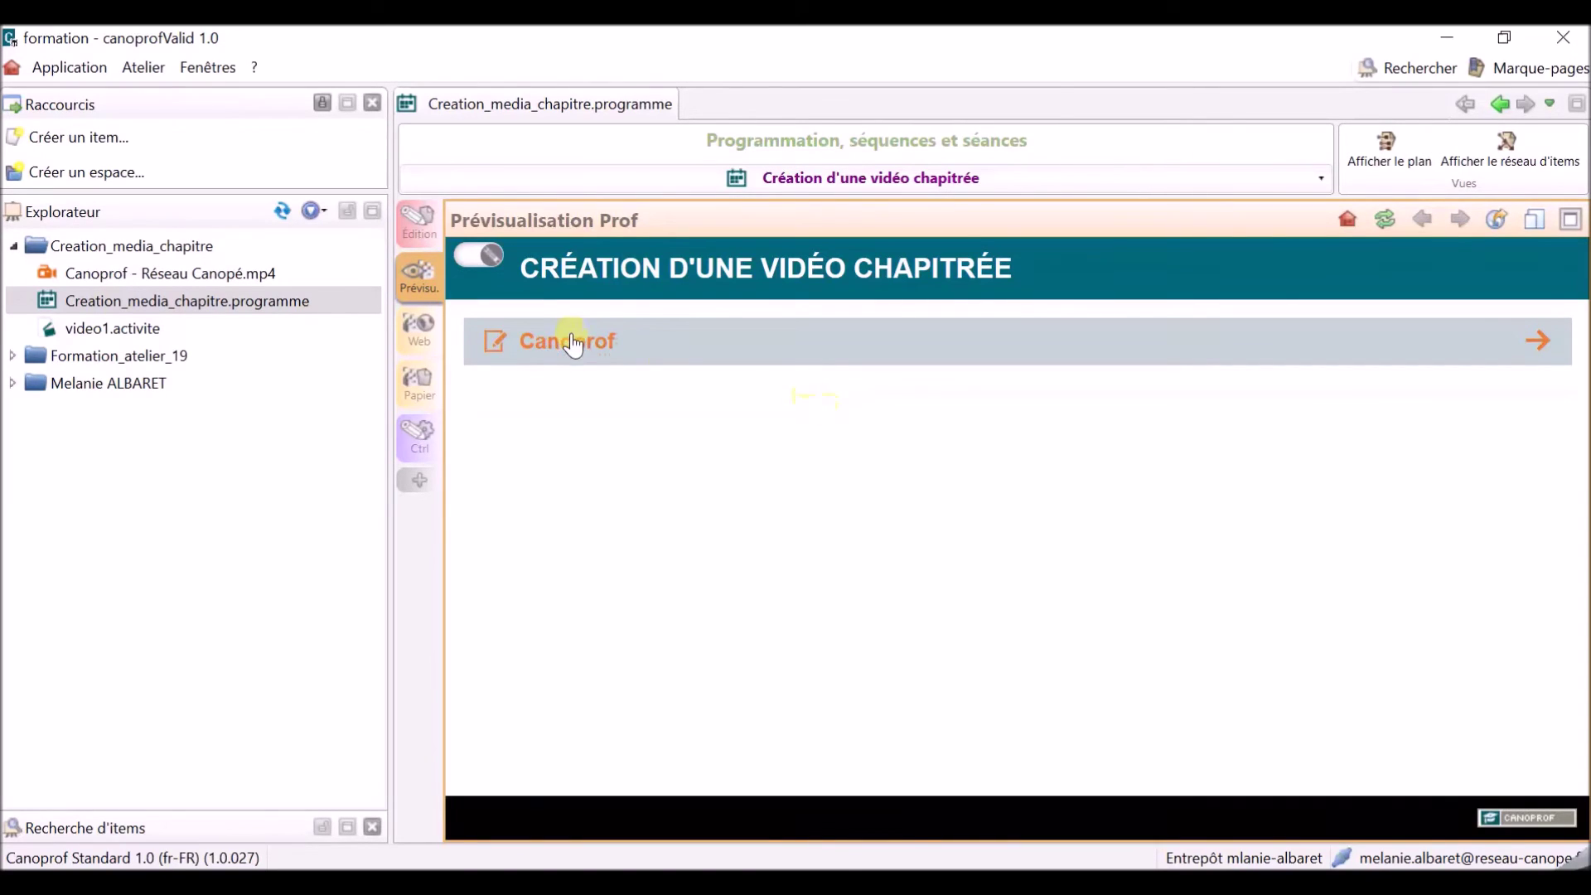
pyautogui.click(572, 344)
pyautogui.click(540, 748)
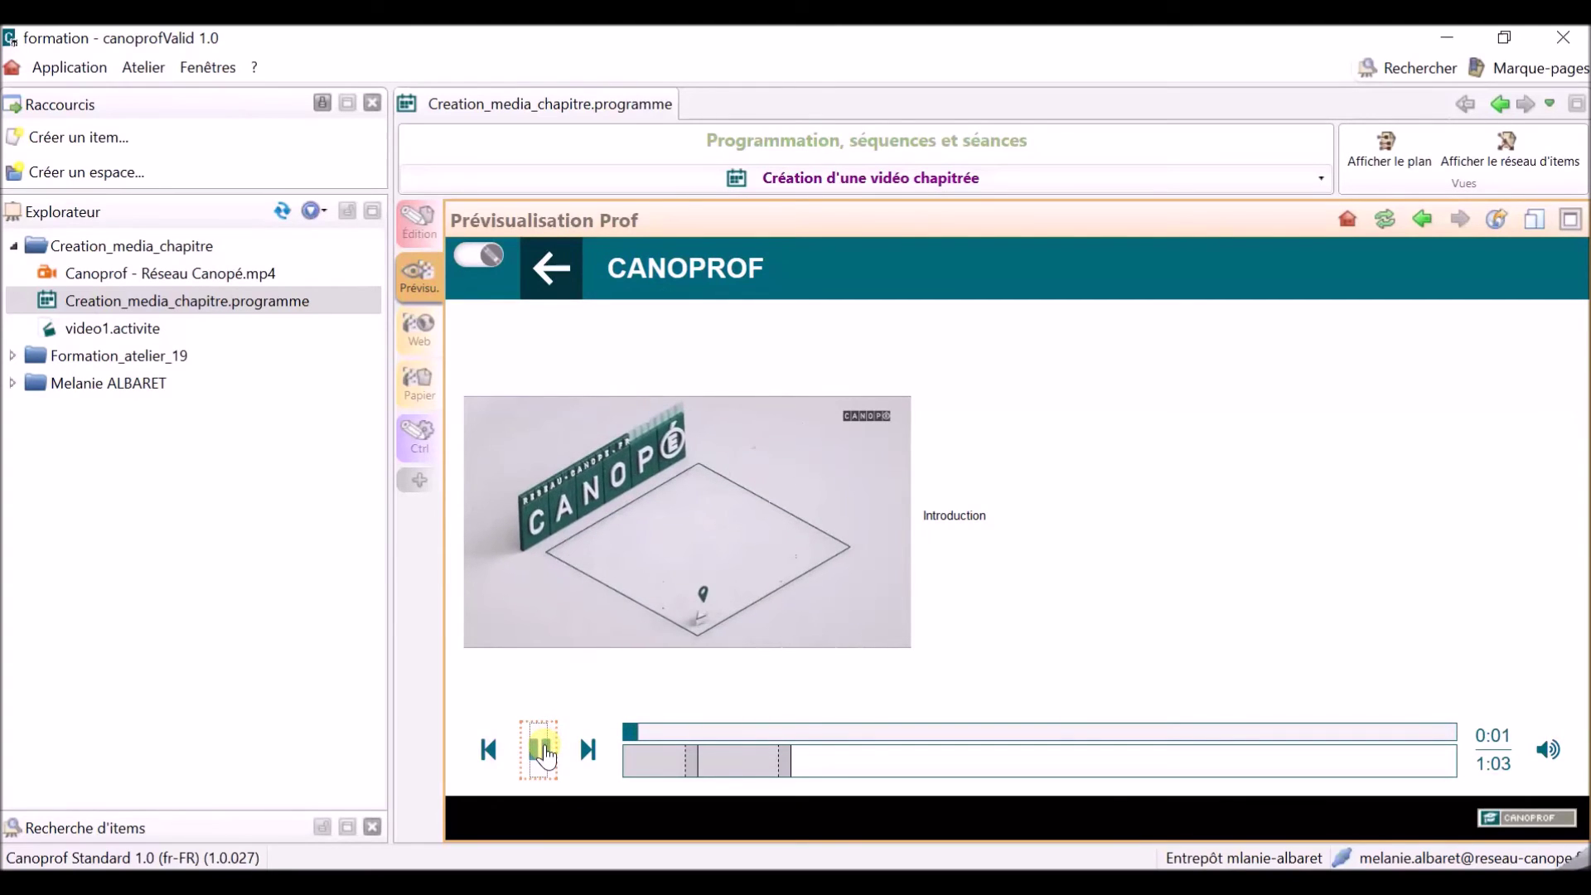
# Generate the web version of the programme with the Vue élève option and Séance 1 included.
pyautogui.click(419, 331)
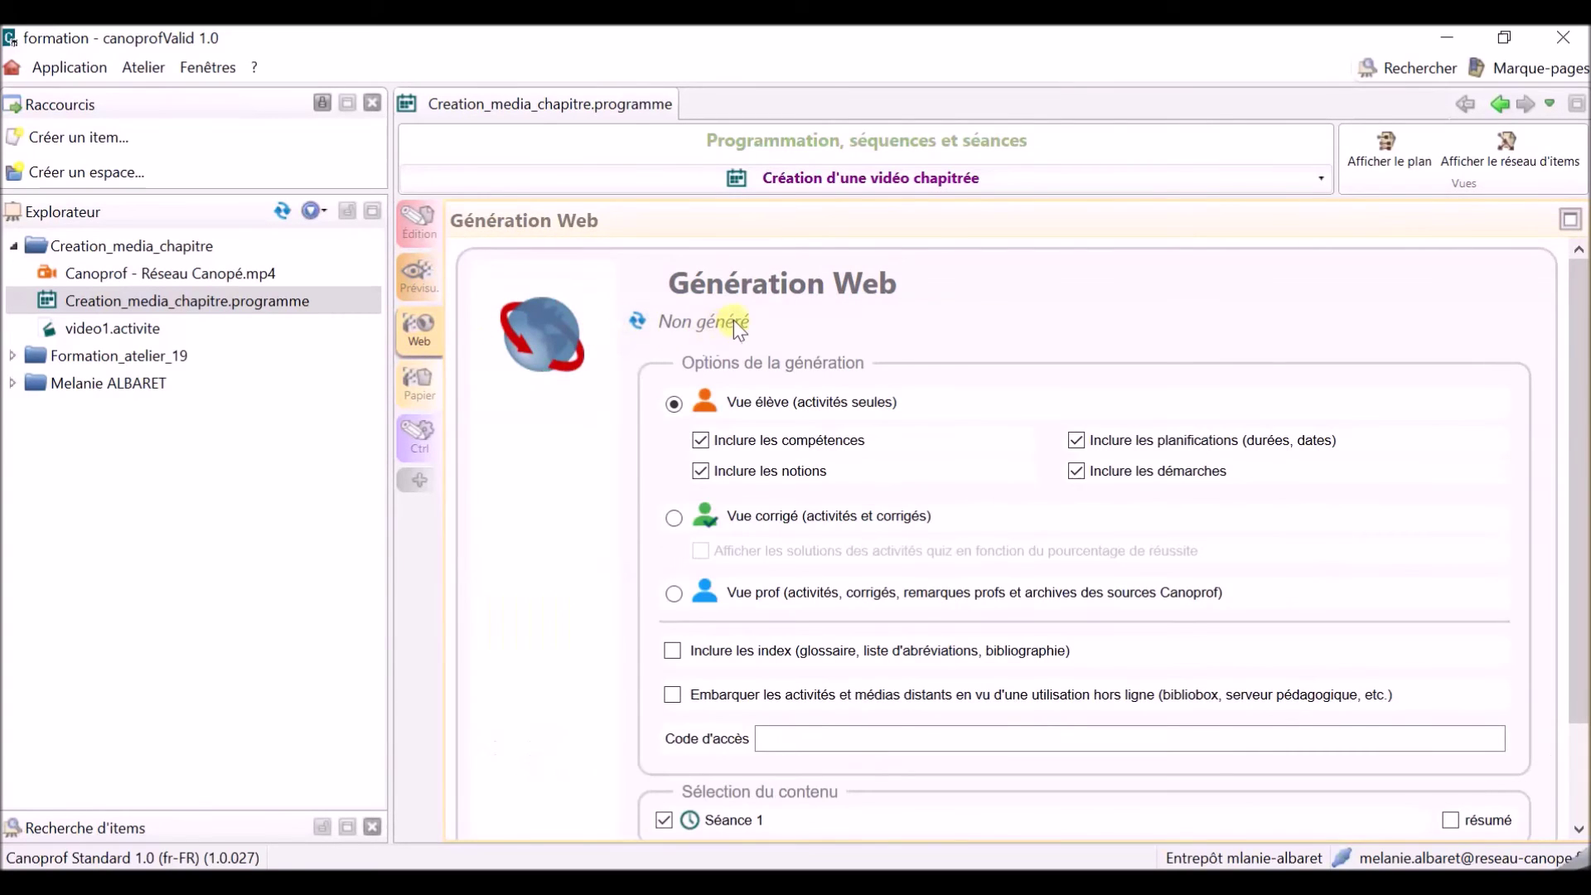
pyautogui.scroll(-2, 734, 320)
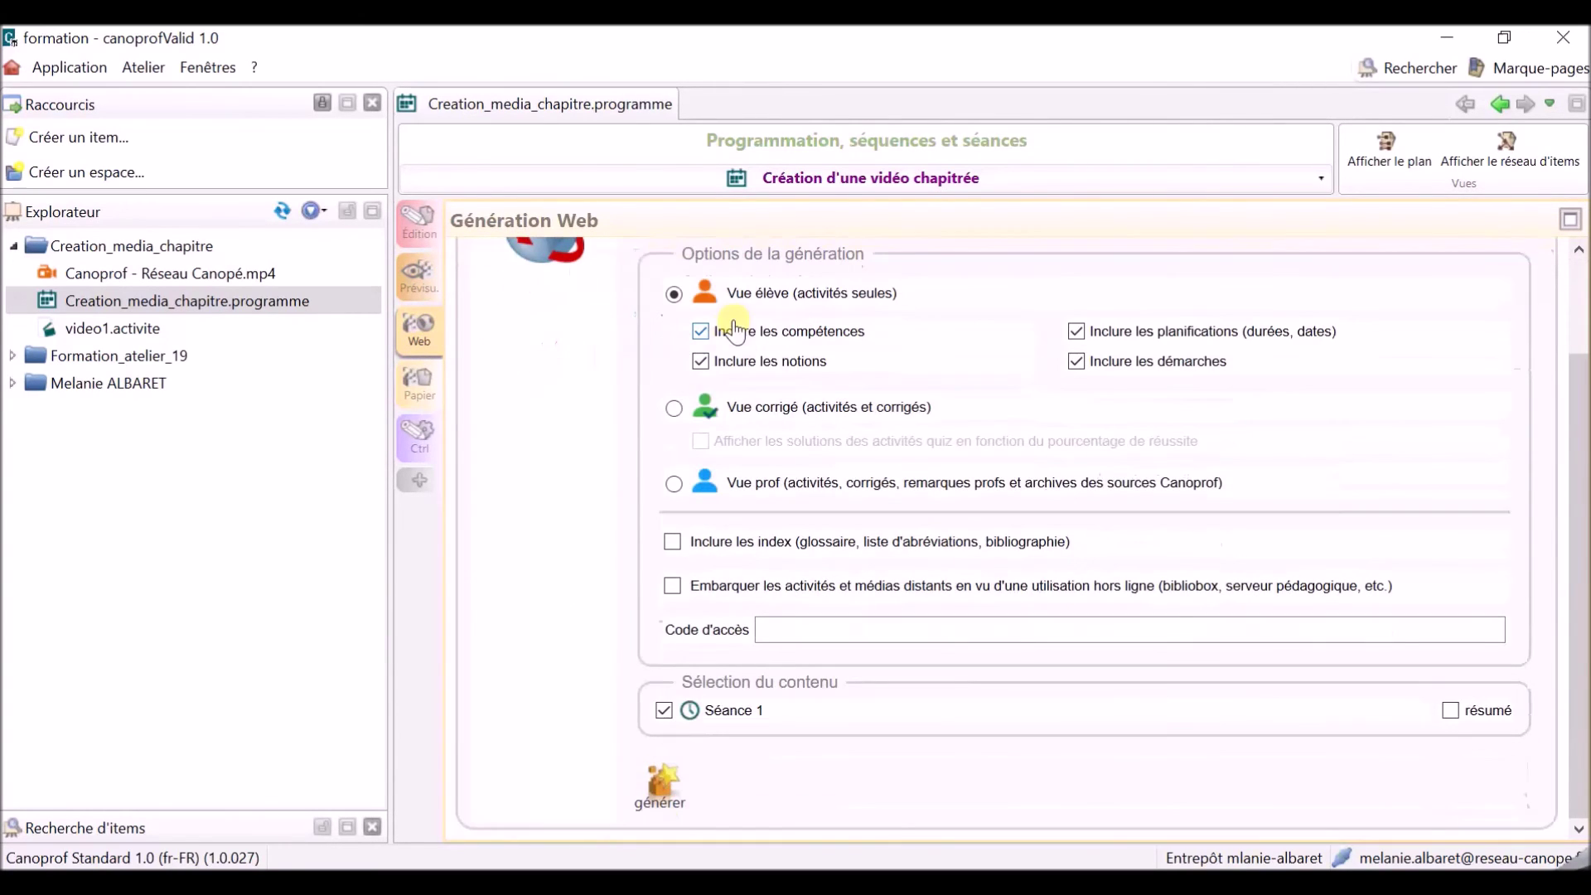
pyautogui.click(670, 794)
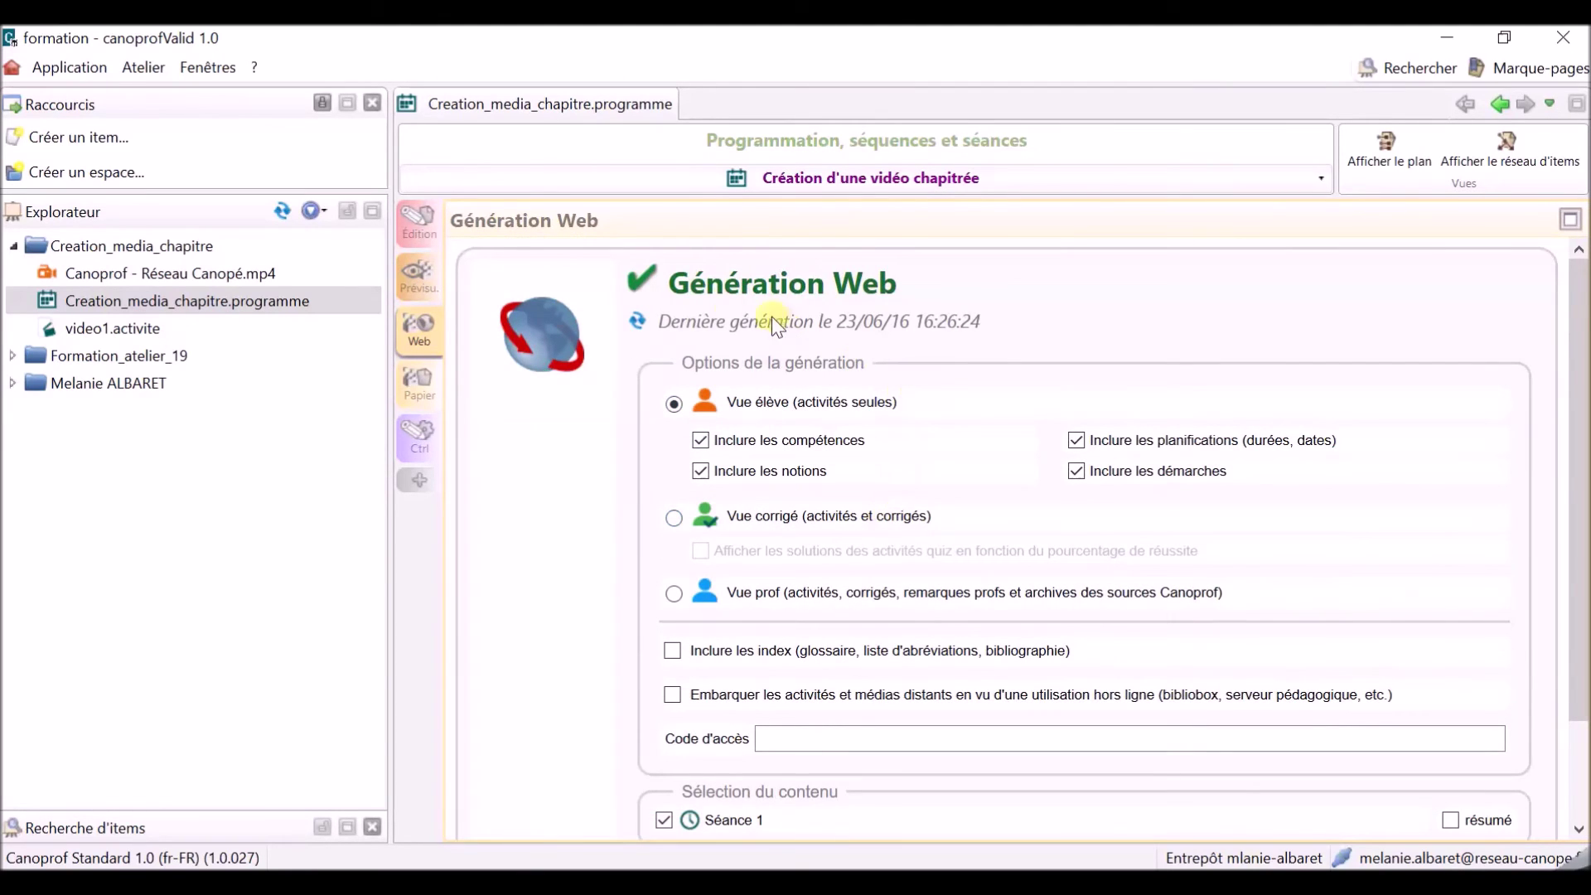
# Publish the generated web version to the Espace élève root folder under the name Creation_media_chapitre_eleve.
pyautogui.scroll(-2, 753, 319)
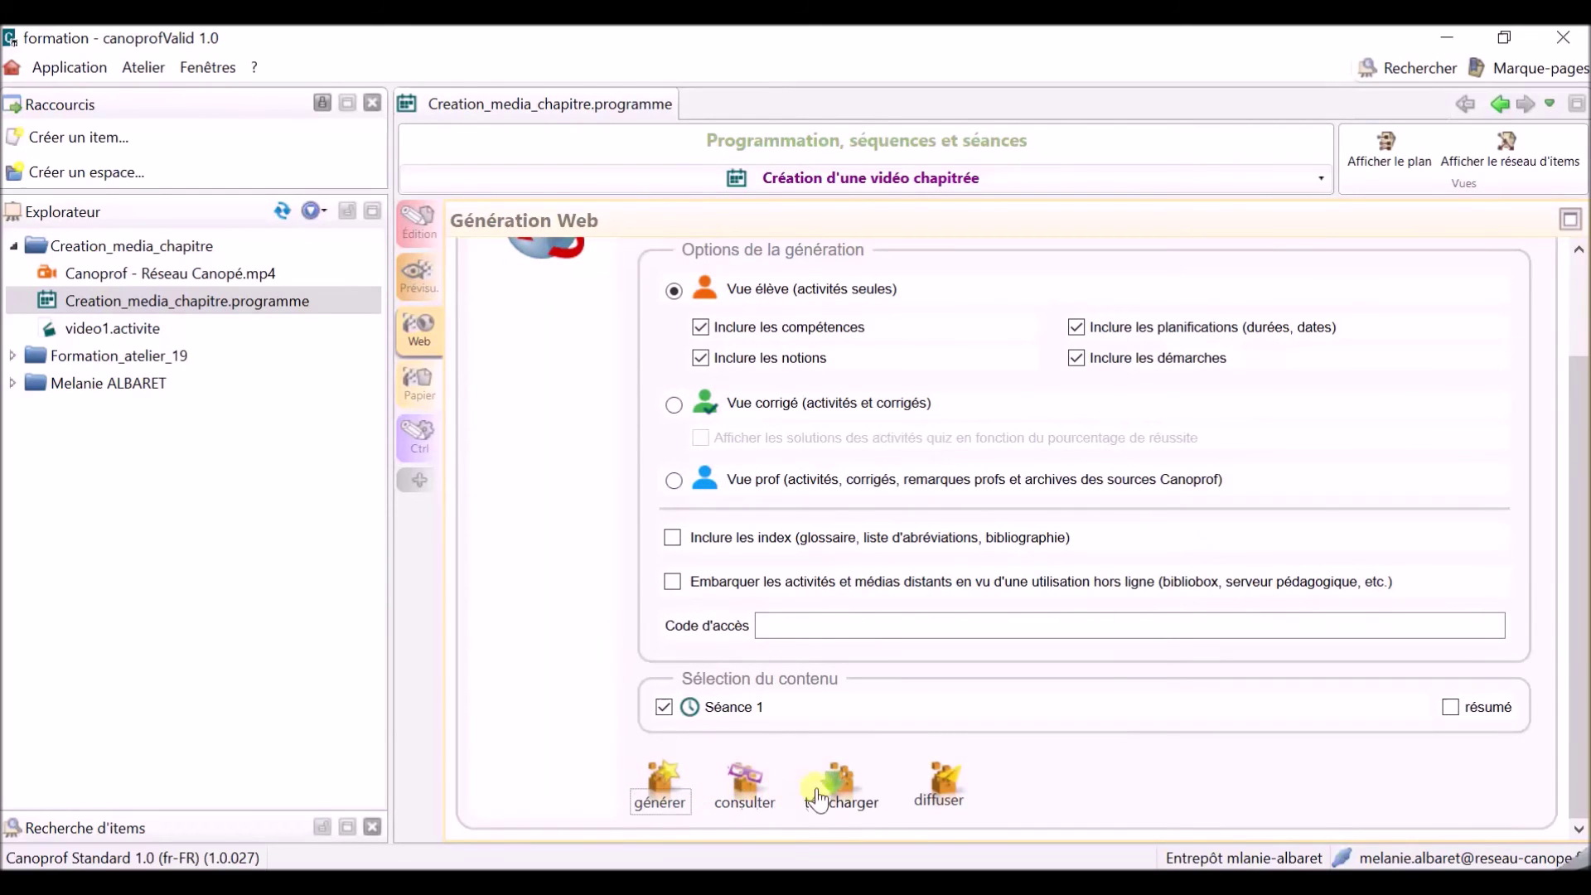
pyautogui.click(950, 791)
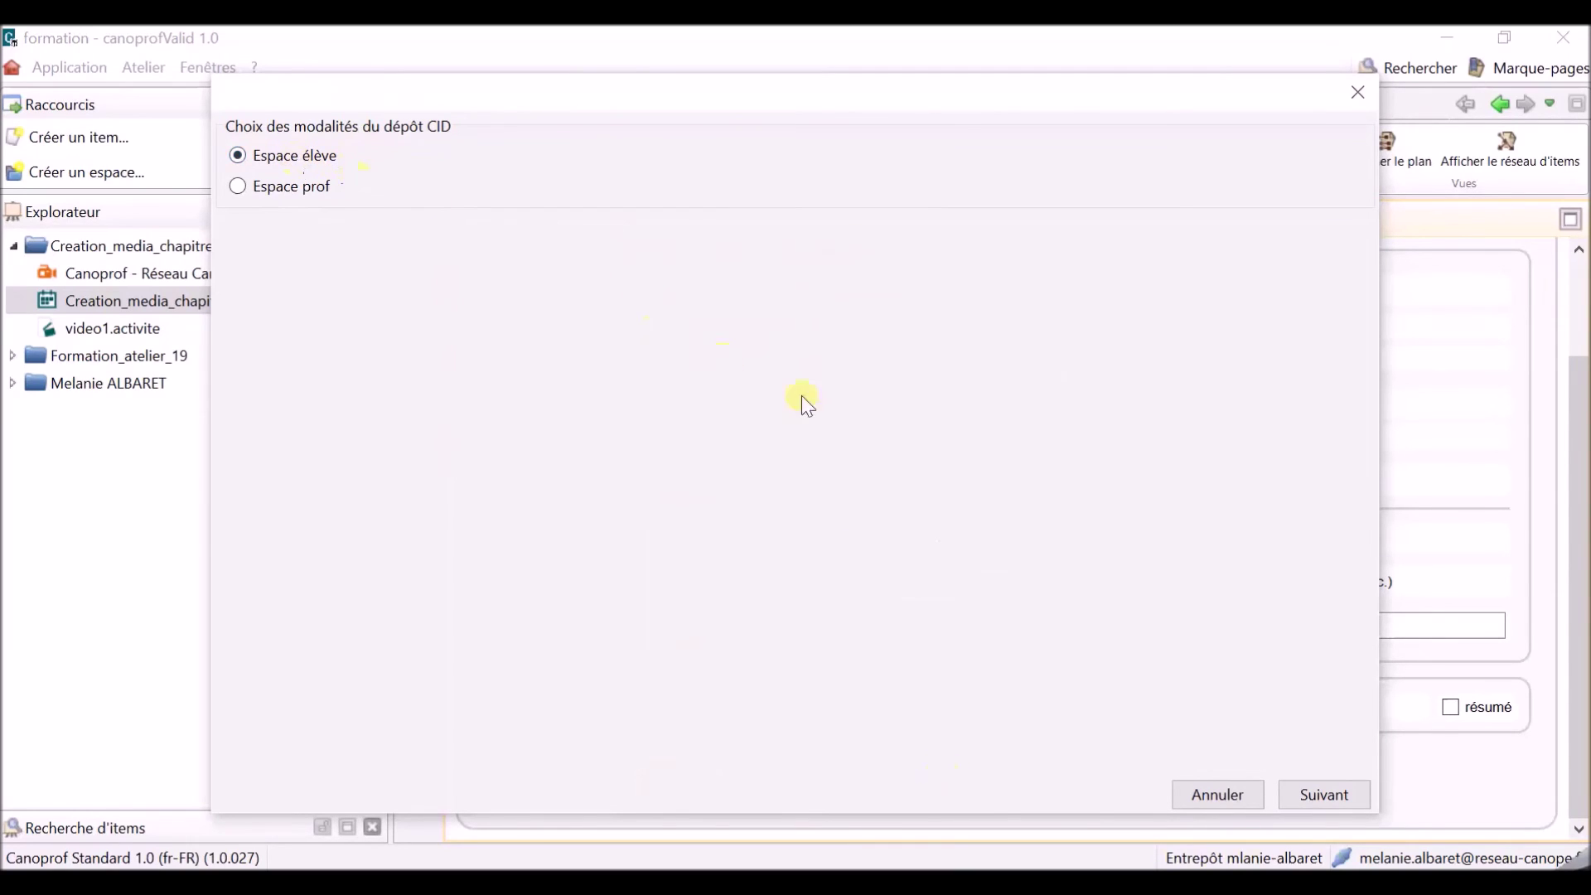
pyautogui.click(1326, 797)
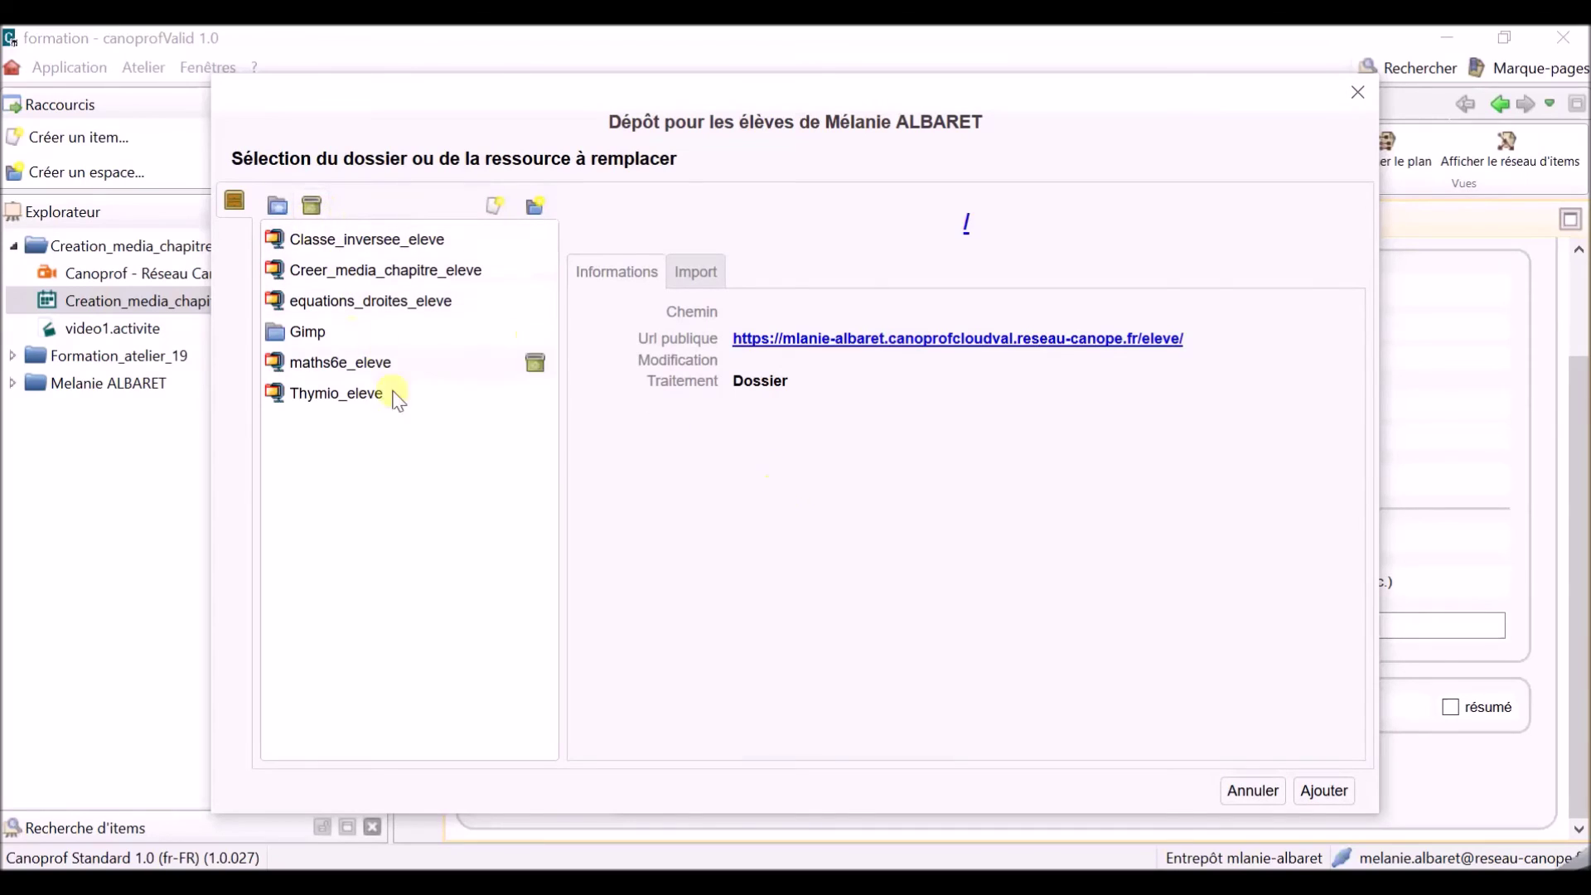
pyautogui.click(1326, 792)
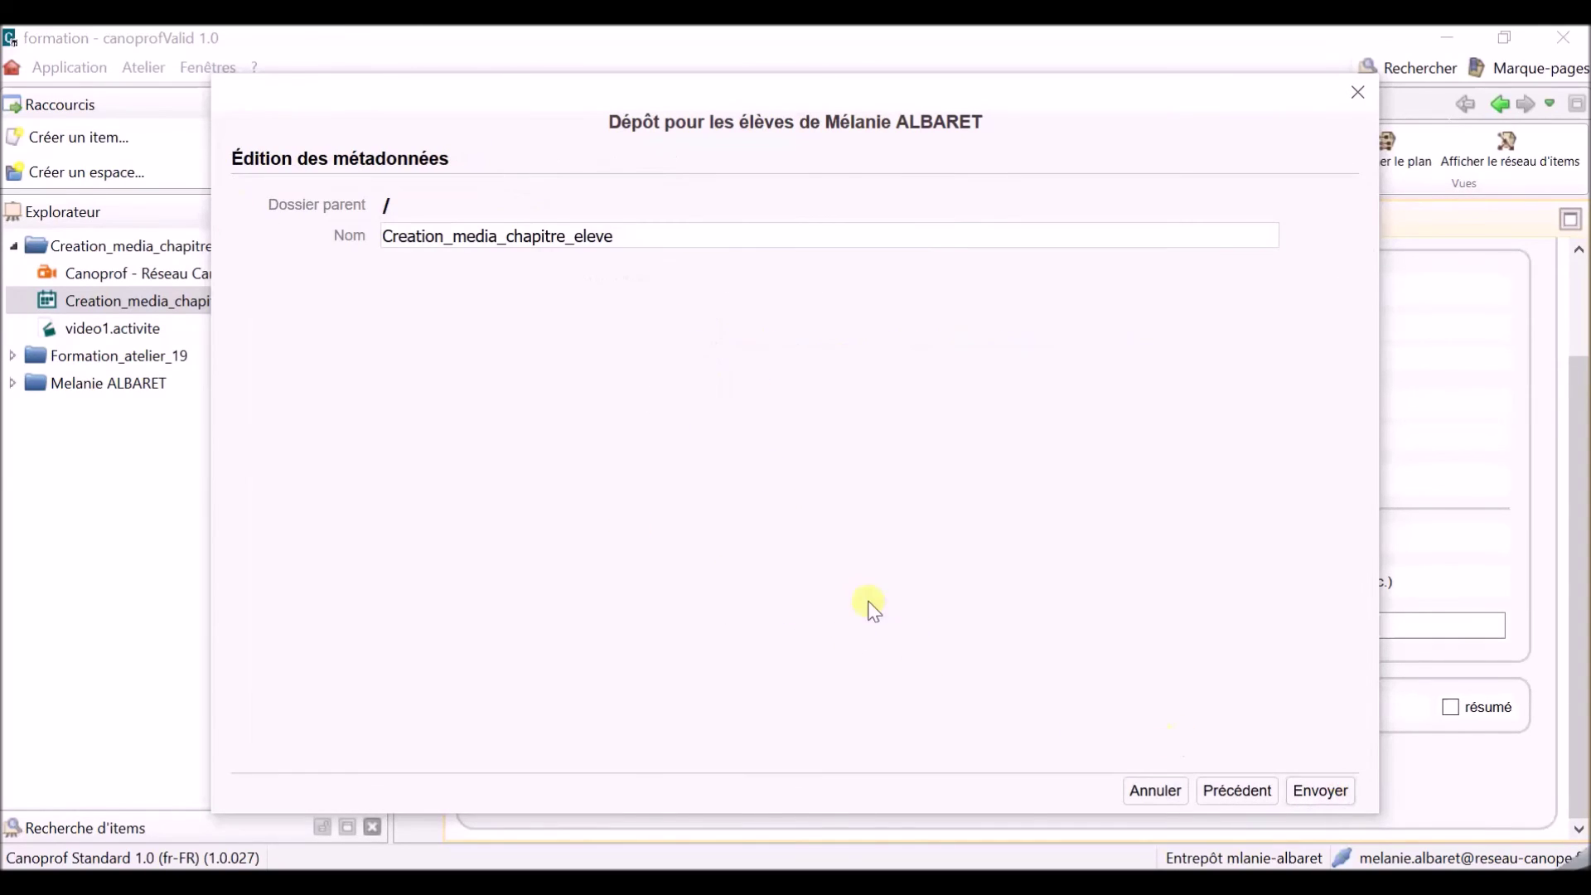
pyautogui.click(1318, 792)
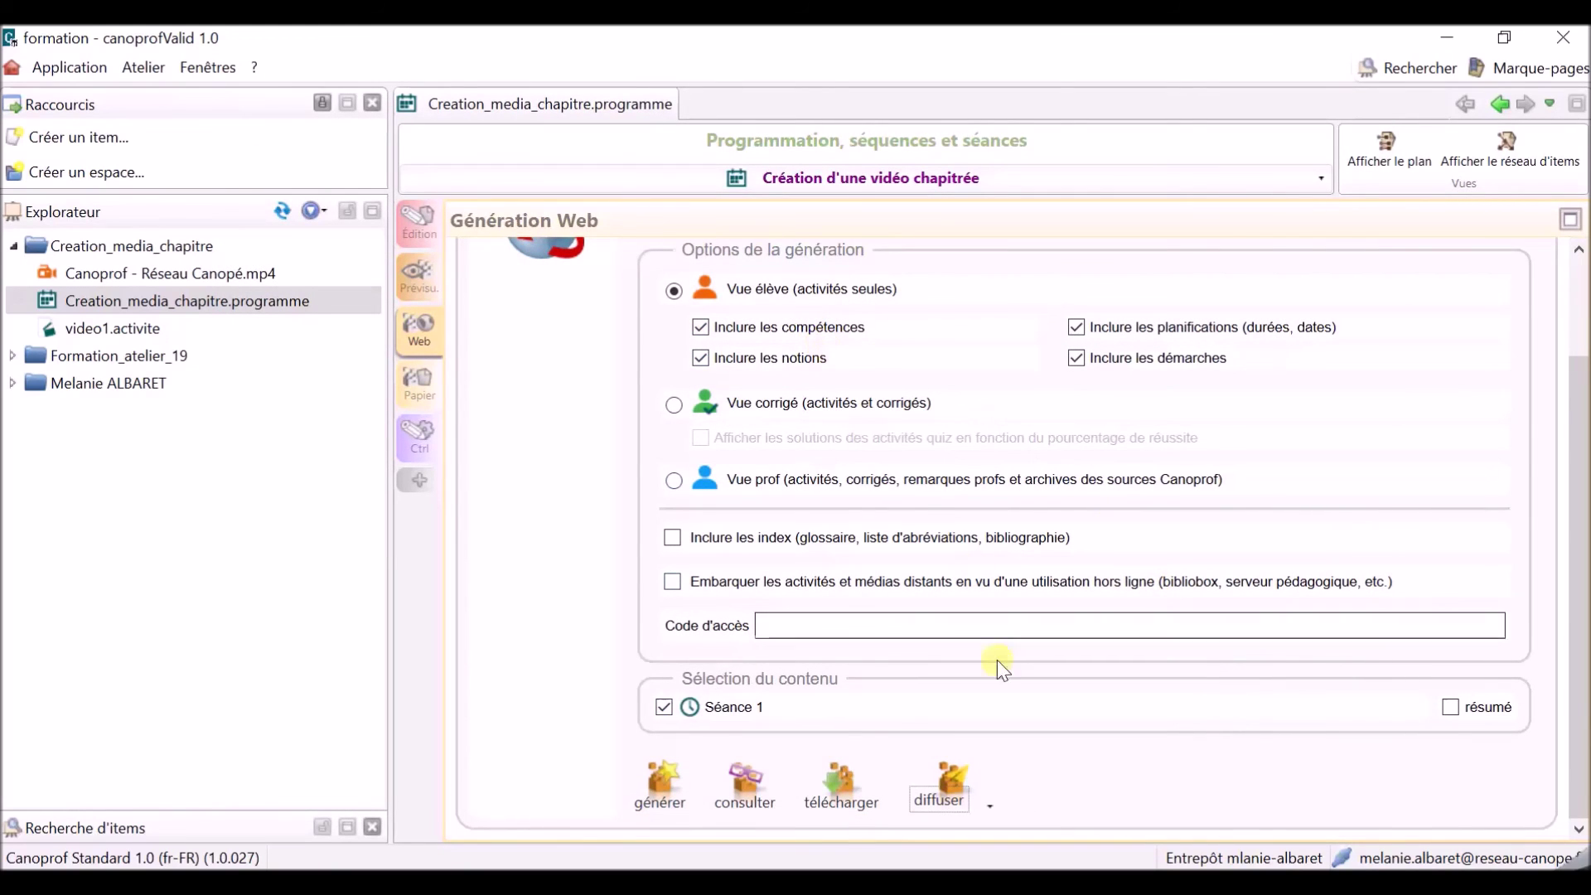
# Open the student repository and display the information of the Creation_media_chapitre_eleve resource.
pyautogui.click(218, 67)
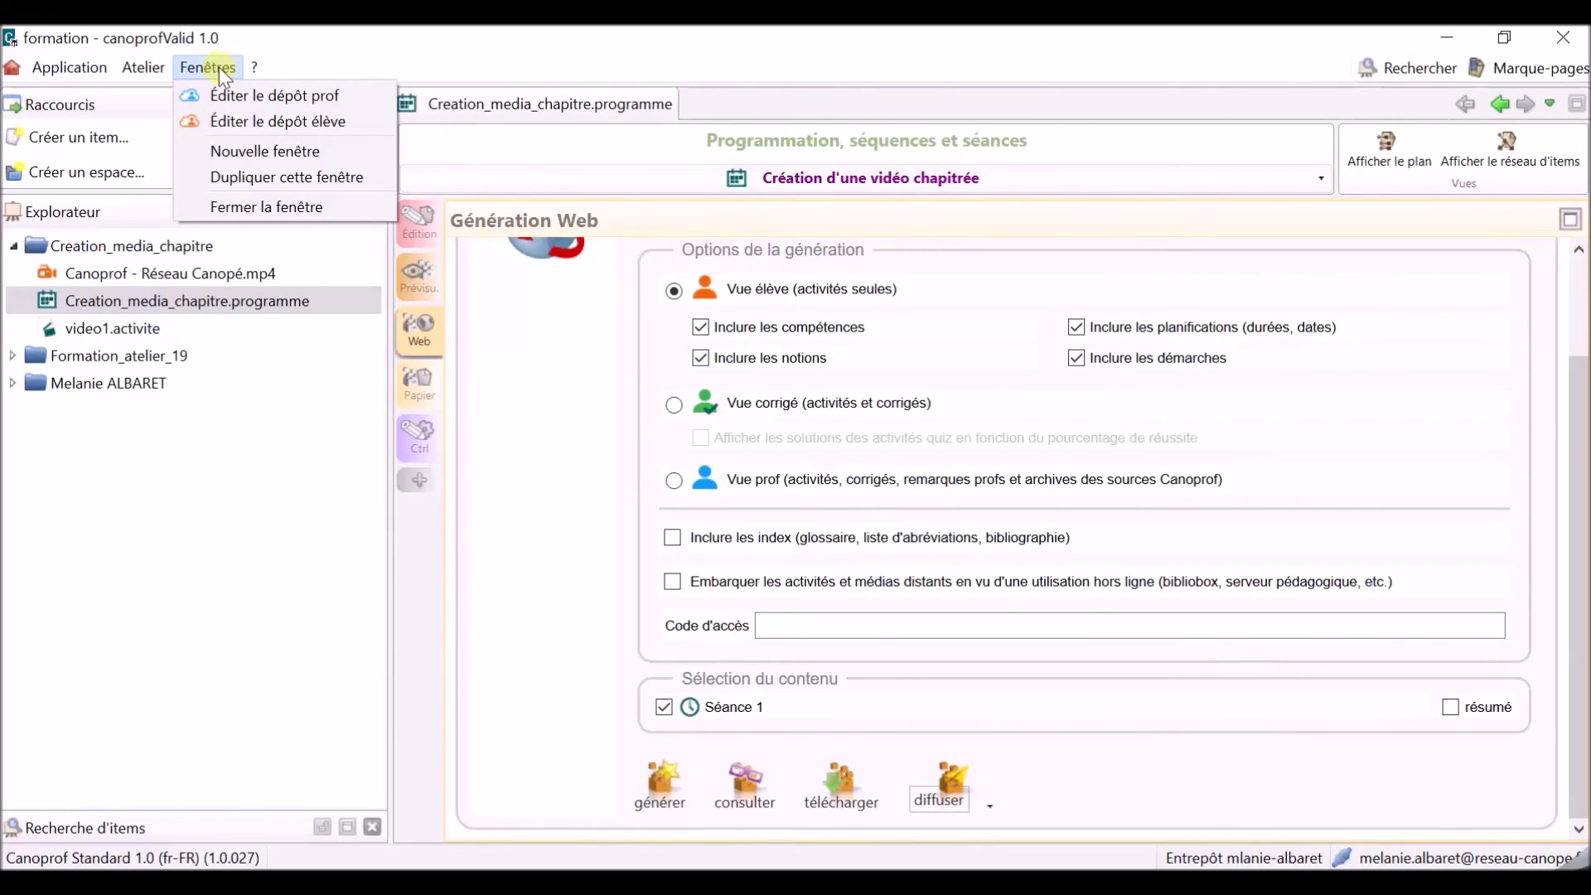
pyautogui.click(226, 120)
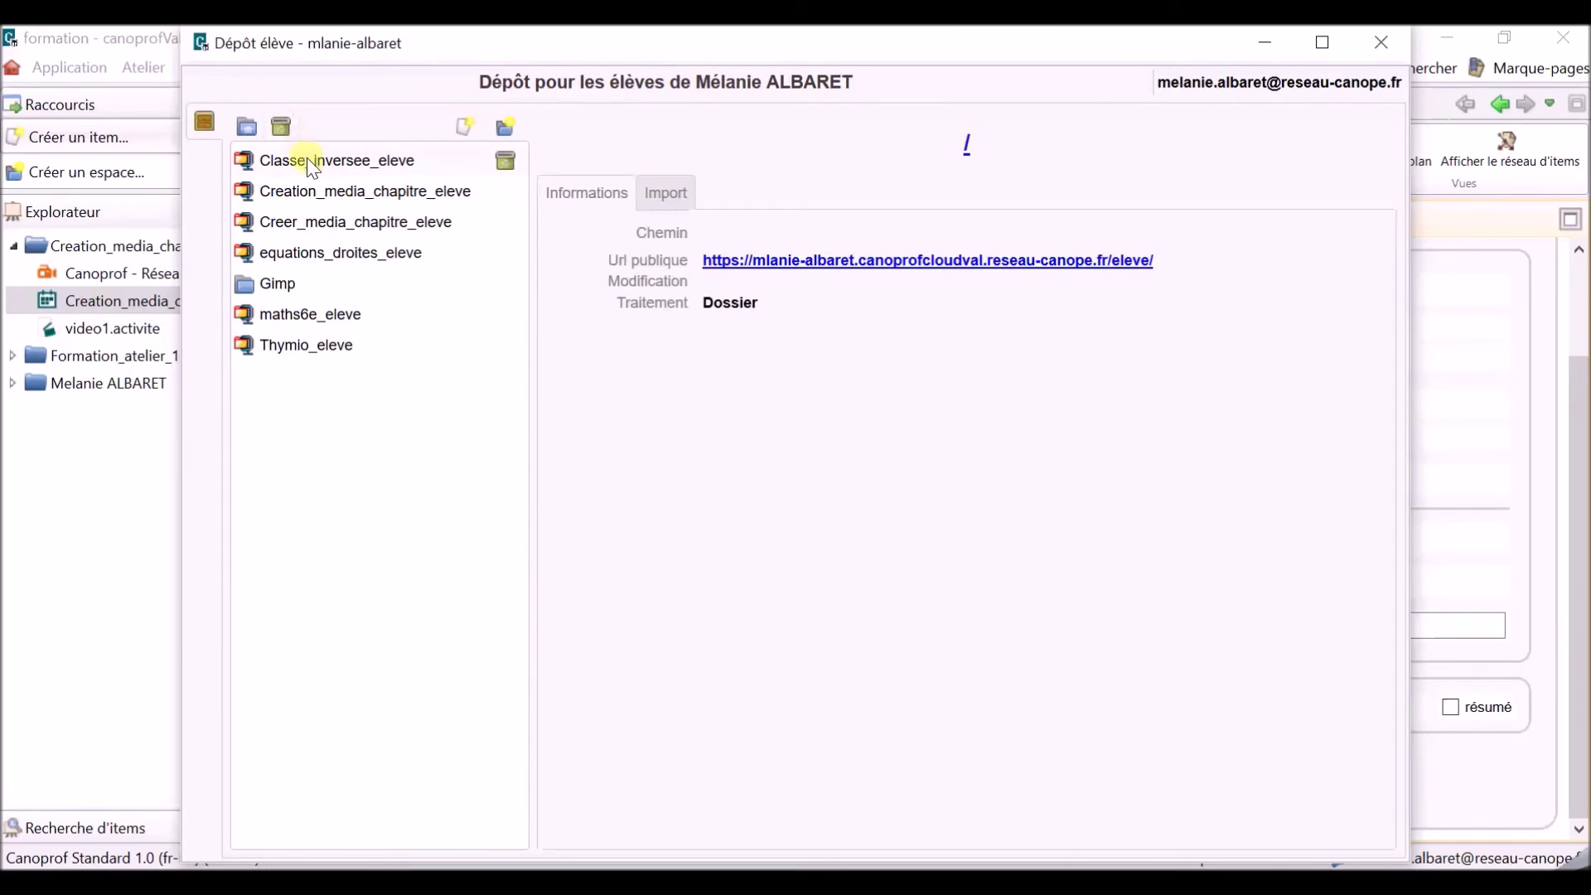
pyautogui.click(379, 198)
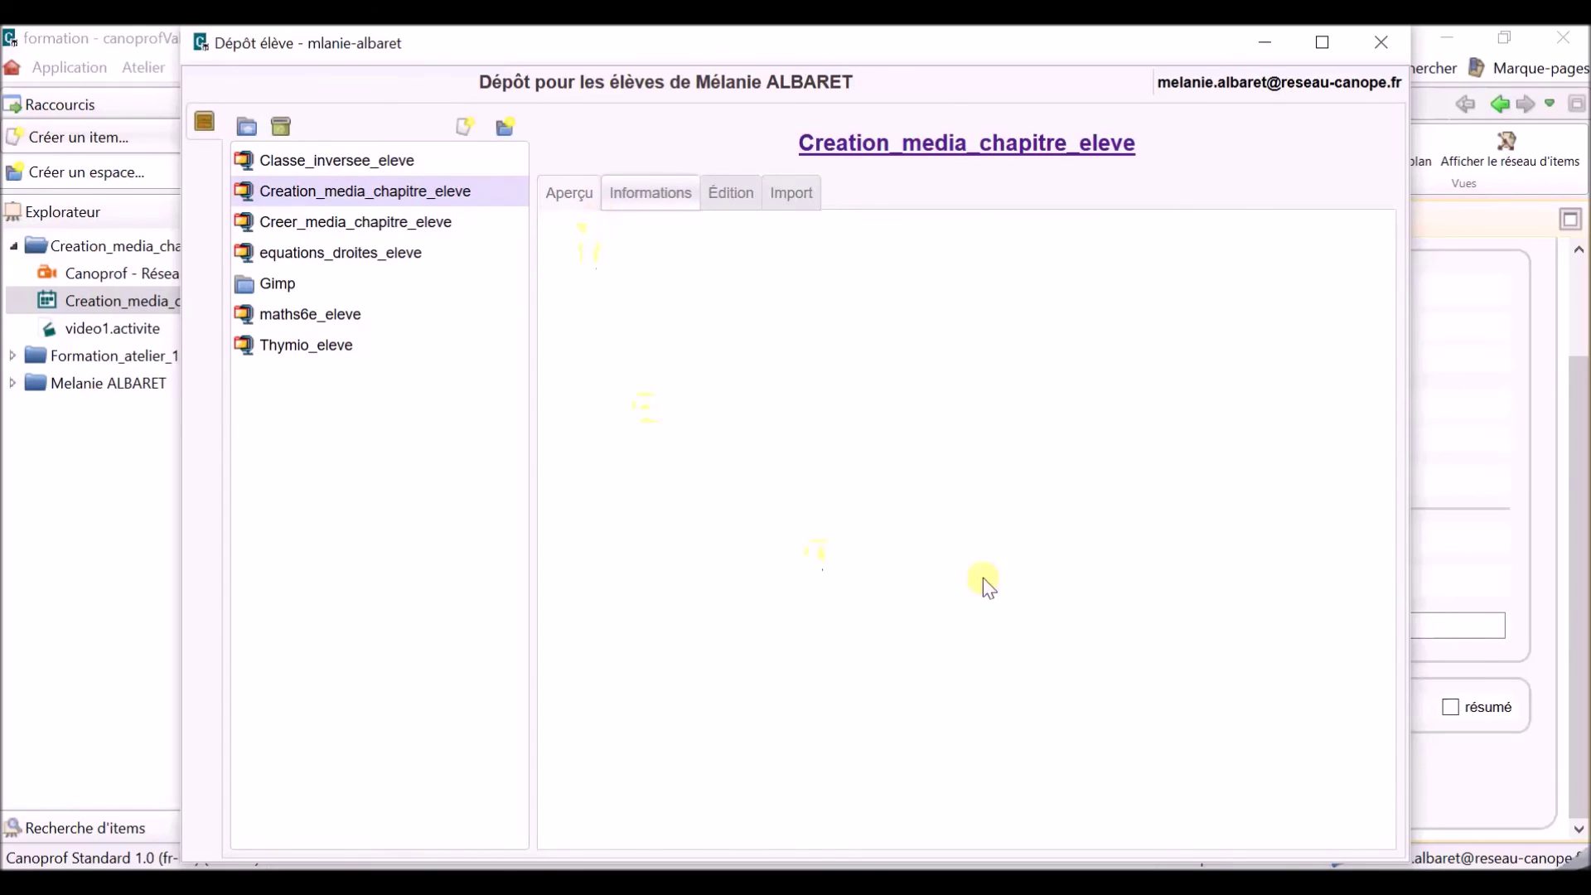
pyautogui.click(667, 202)
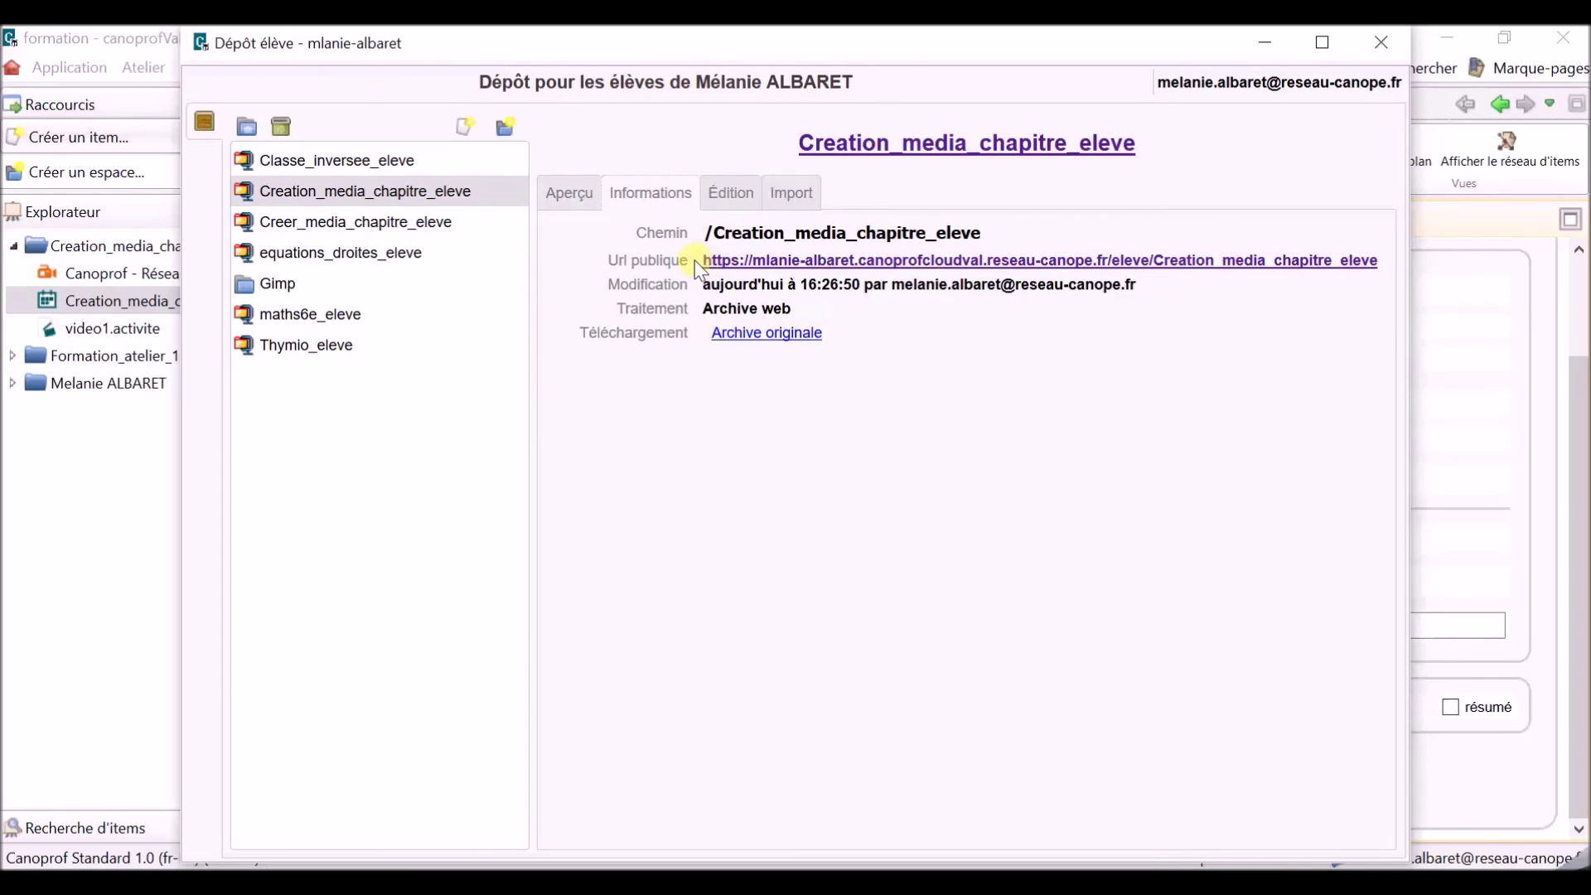
# Open the resource's public URL in the web browser and examine its full address and the published page.
pyautogui.click(1132, 262)
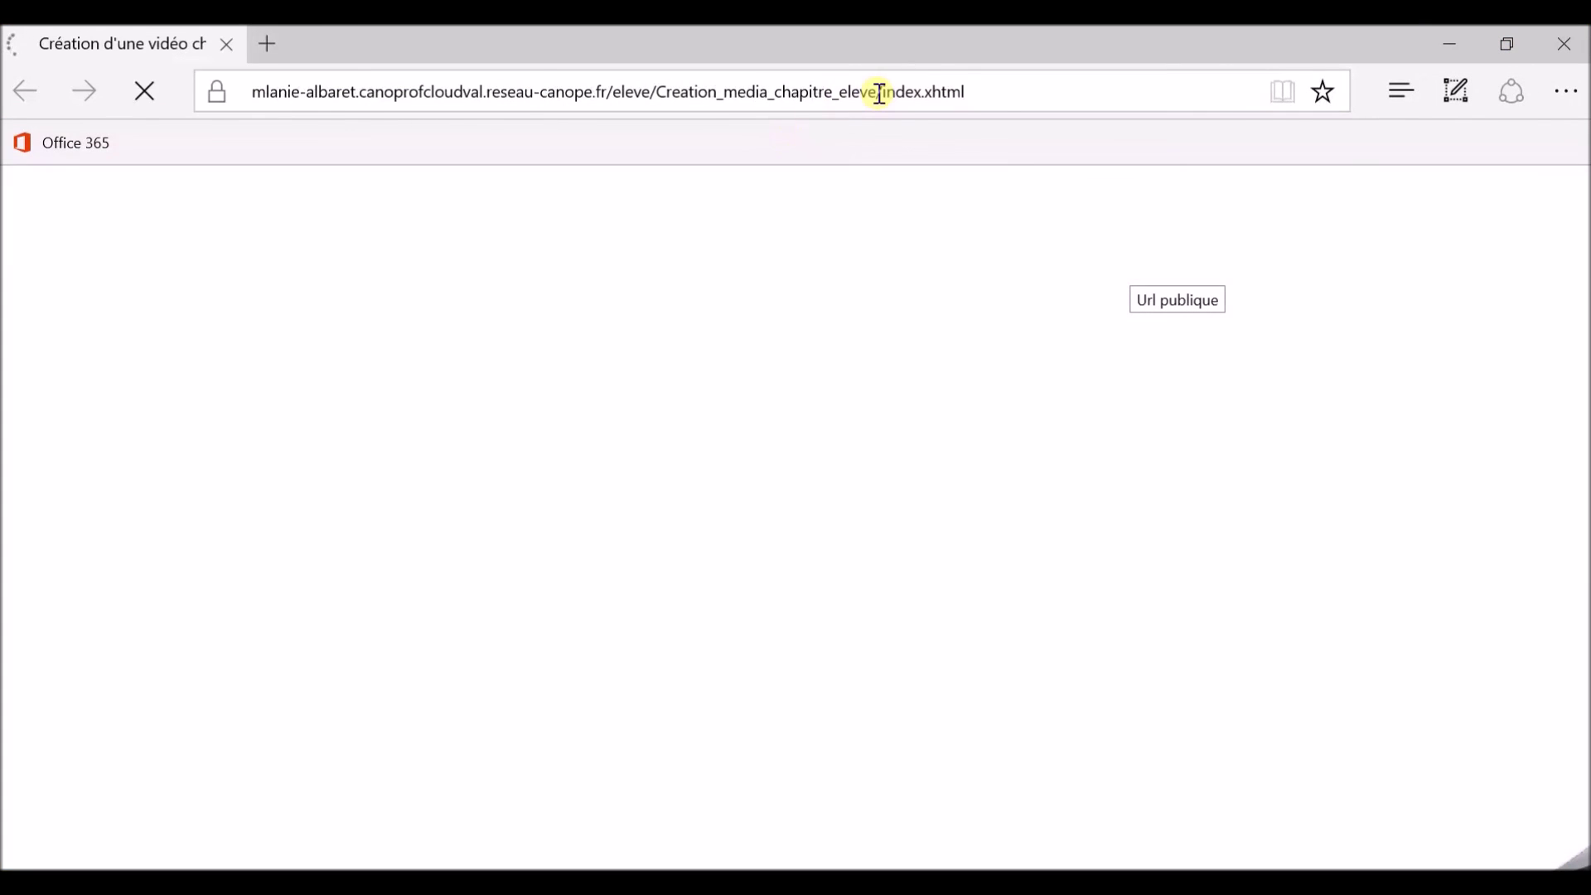
pyautogui.moveTo(1002, 92); pyautogui.dragTo(775, 83)
pyautogui.click(1122, 97)
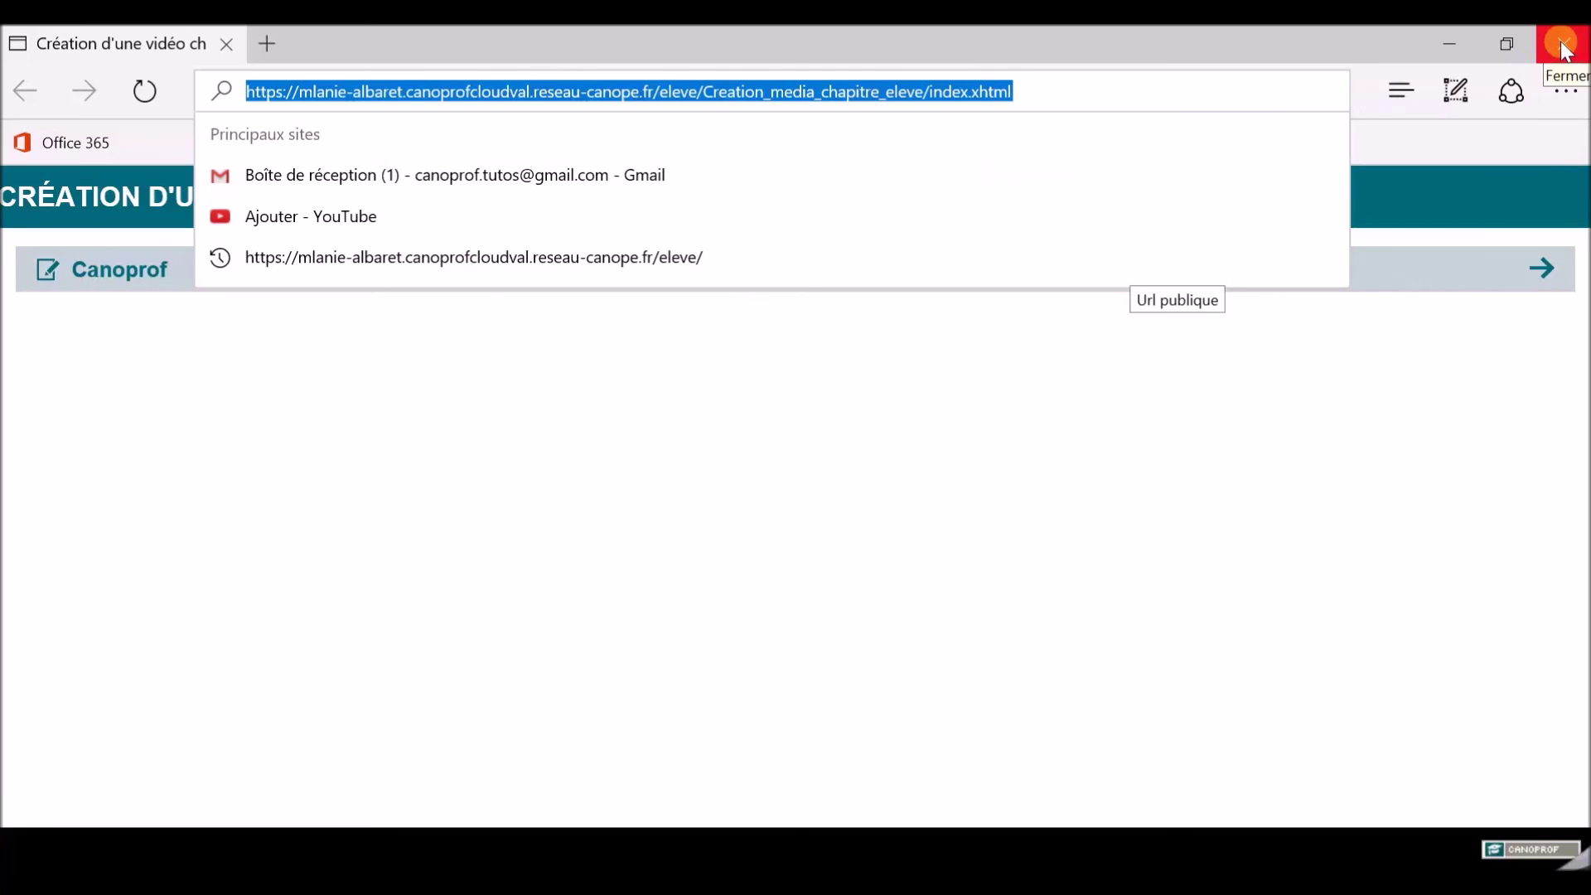
pyautogui.click(625, 593)
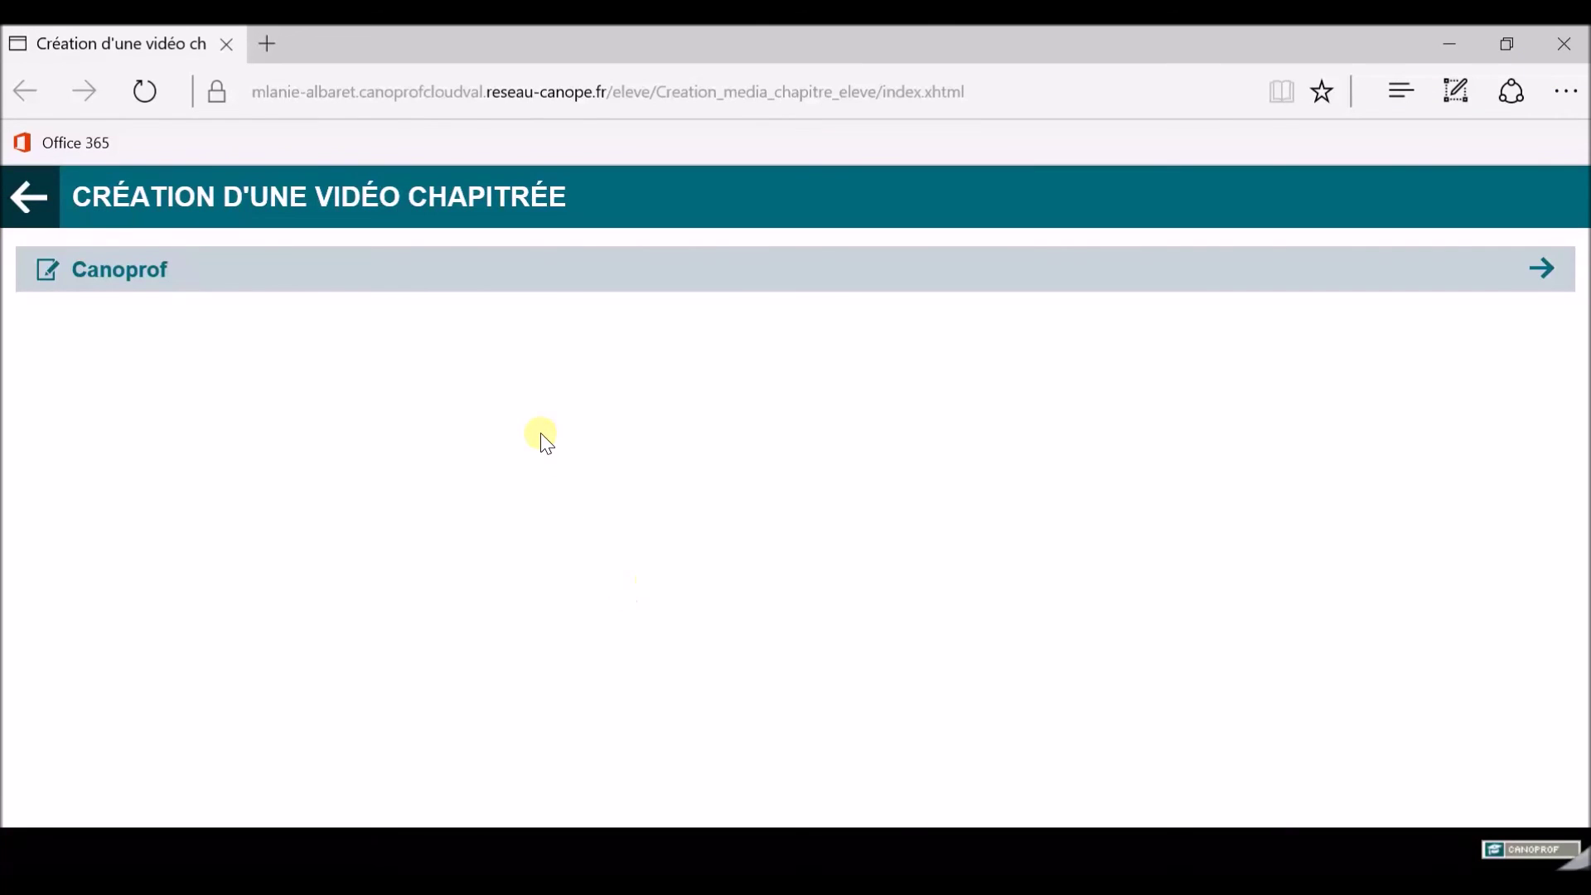